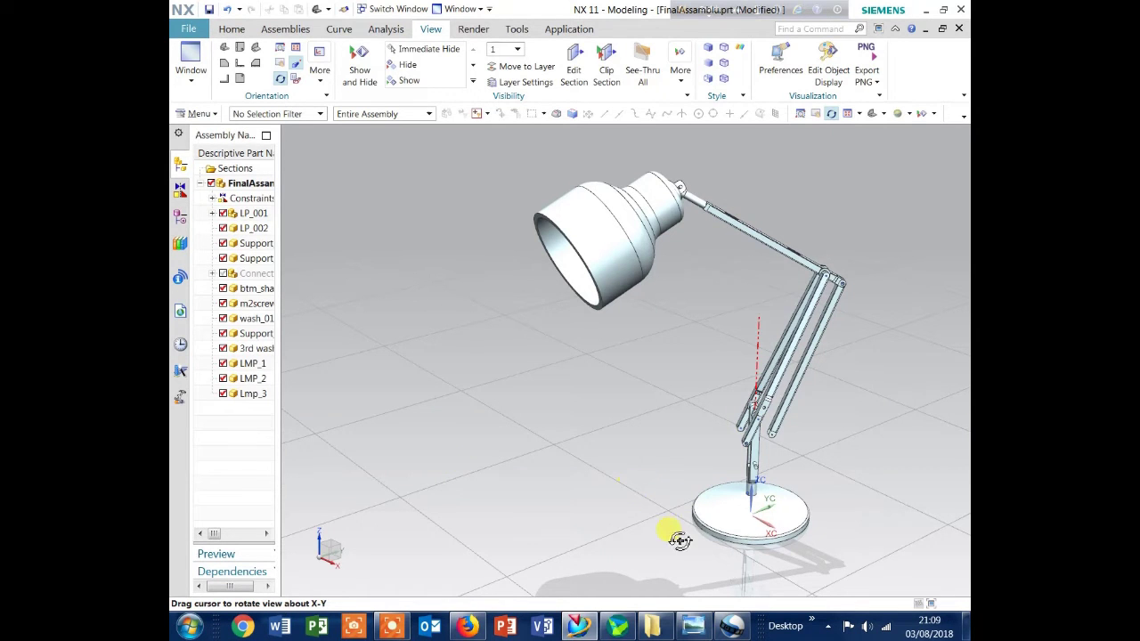
Turn off the Rotate view mode so that components of the lamp assembly can be selected.
left_click_drag(660, 542, 691, 532)
middle_click_drag(691, 531, 621, 524)
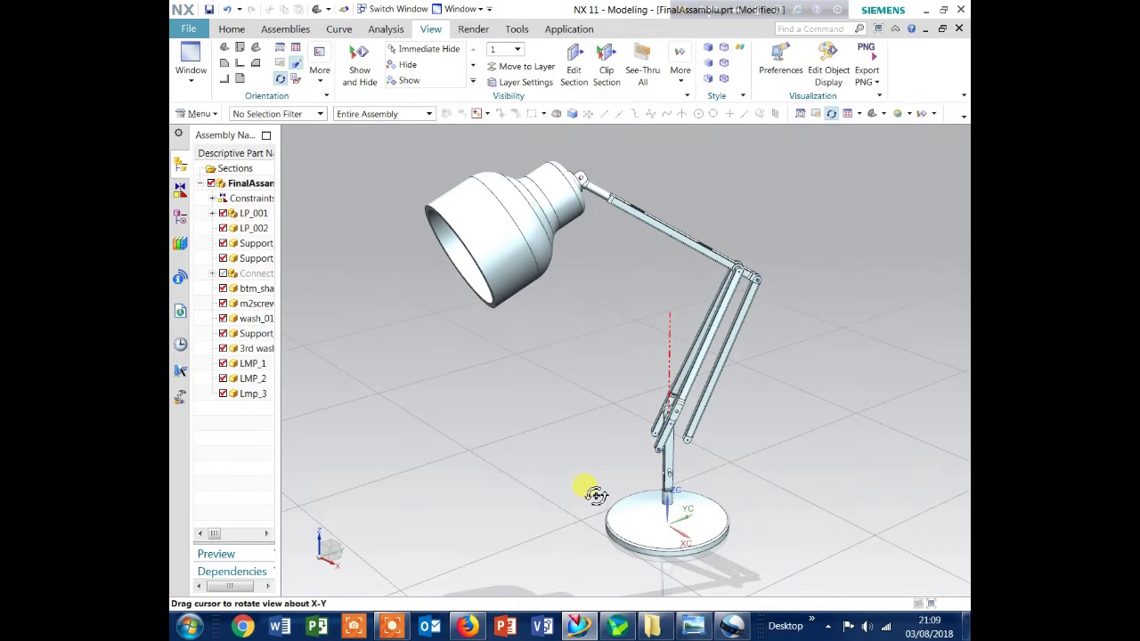
scroll(587, 469, "up", 2)
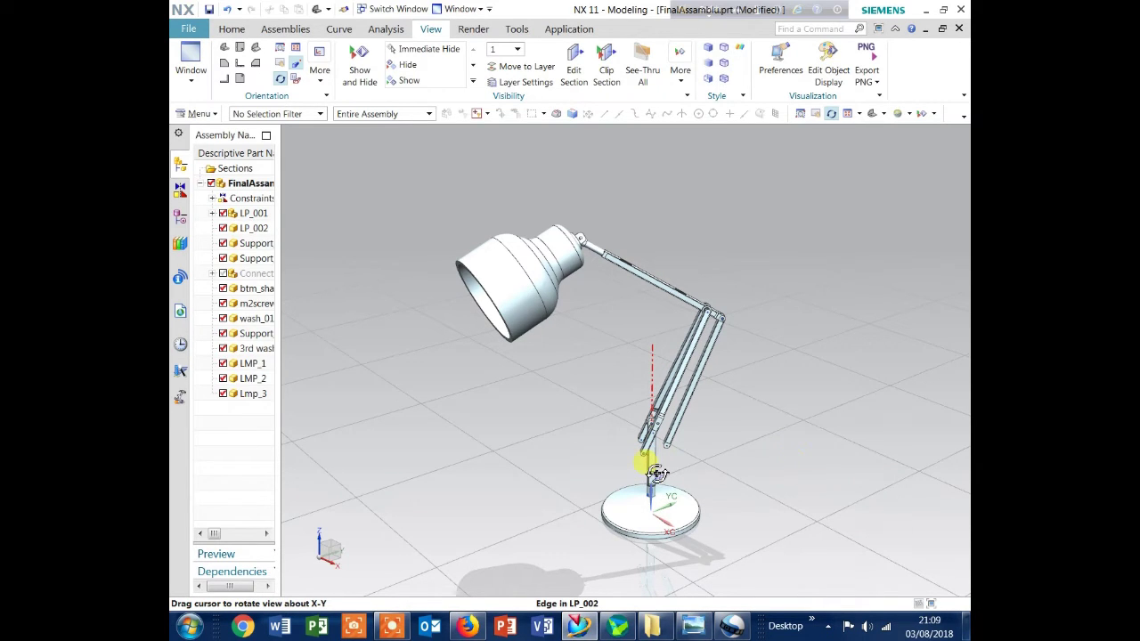
right_click(657, 473)
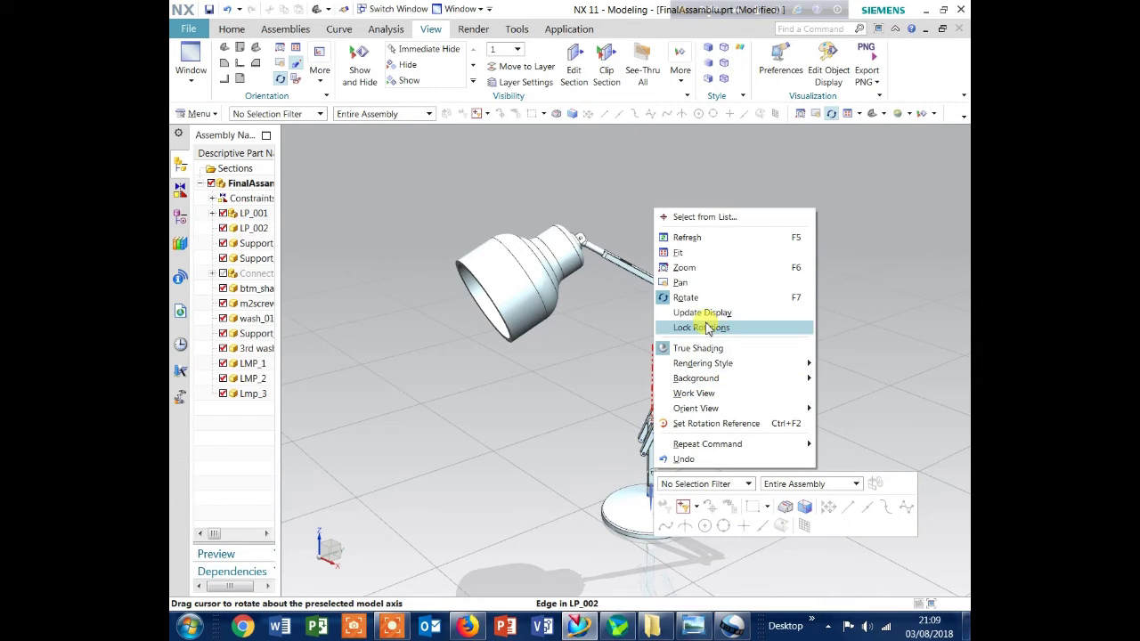
left_click(687, 297)
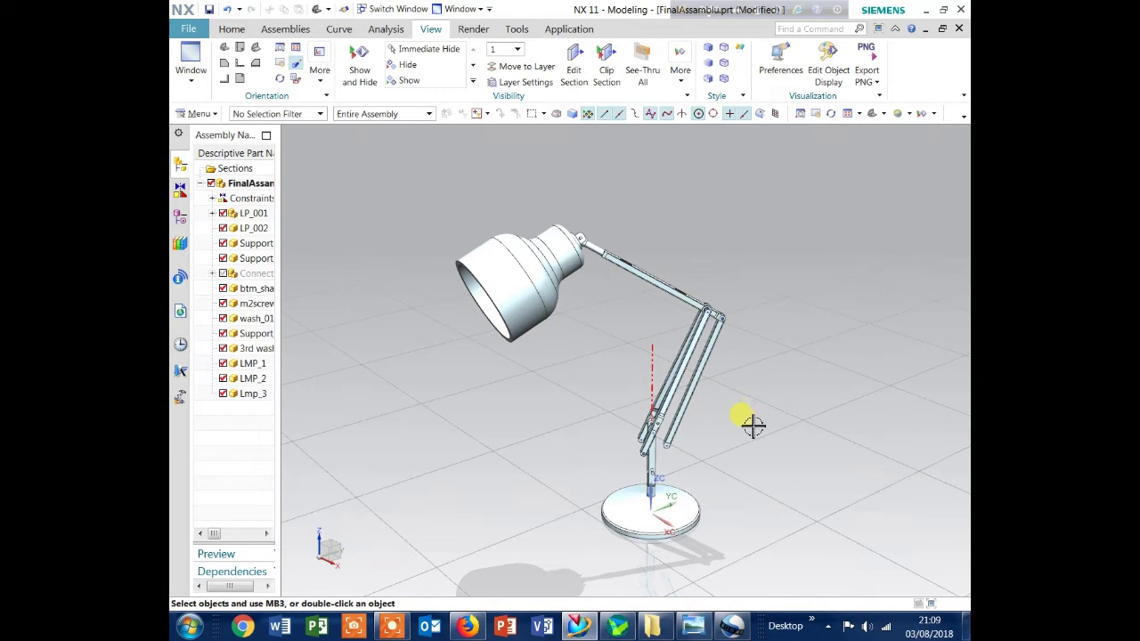
Start the Move command on component LP_002, the upright bracket above the lamp base.
mouse_move(757, 426)
middle_mouse_down()
mouse_move(791, 416)
mouse_move(746, 415)
middle_mouse_up()
scroll(659, 467, "up", 2)
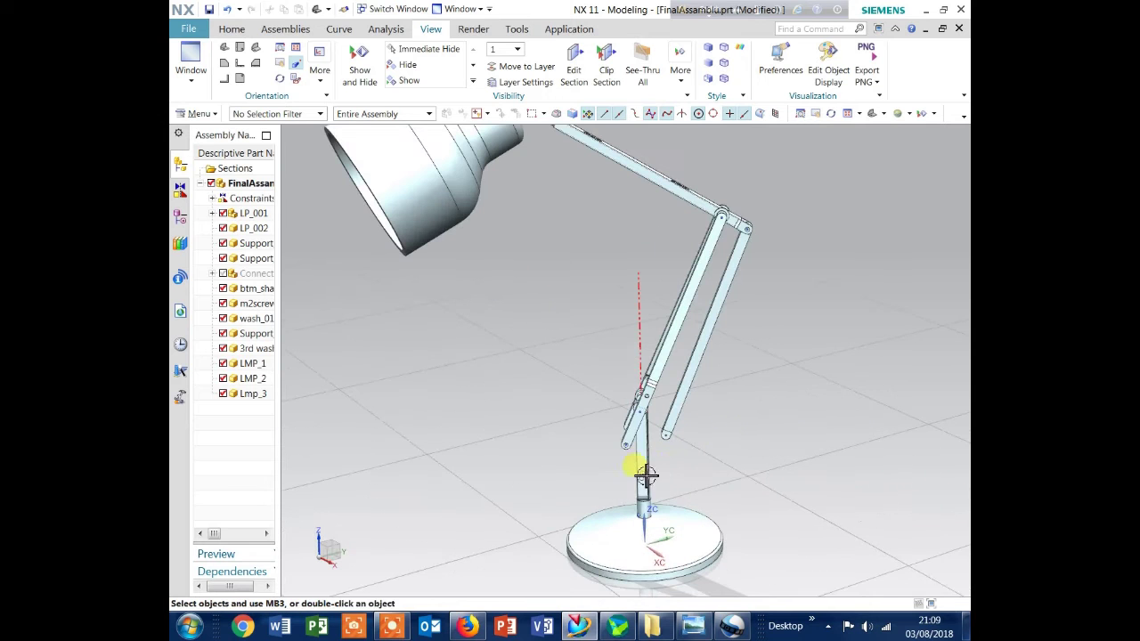
scroll(647, 468, "up", 1)
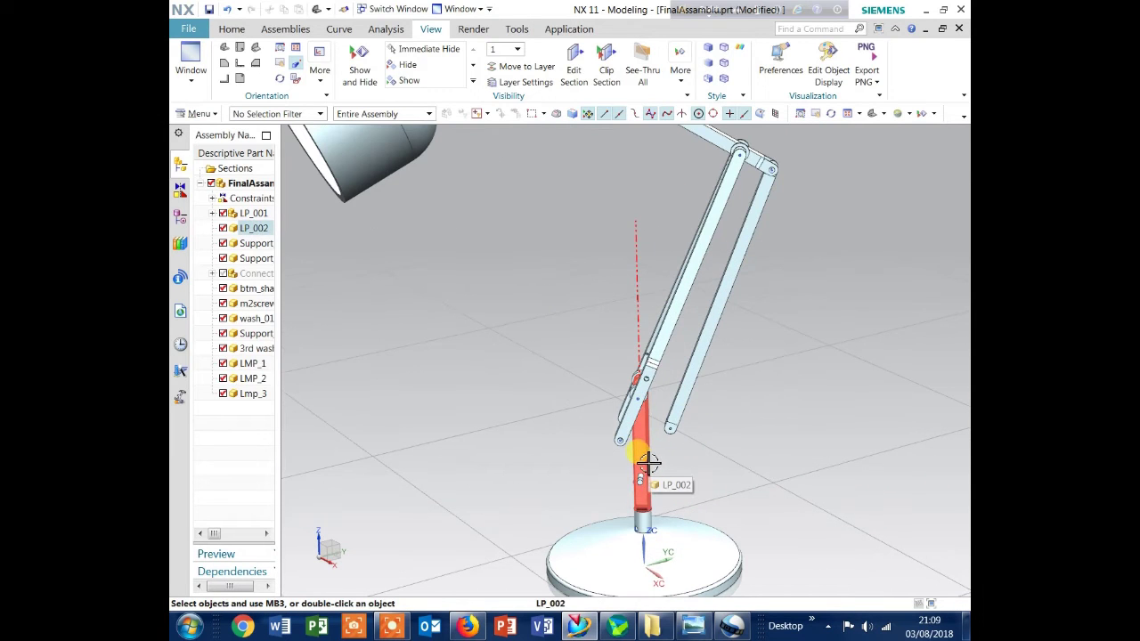
right_click(649, 463)
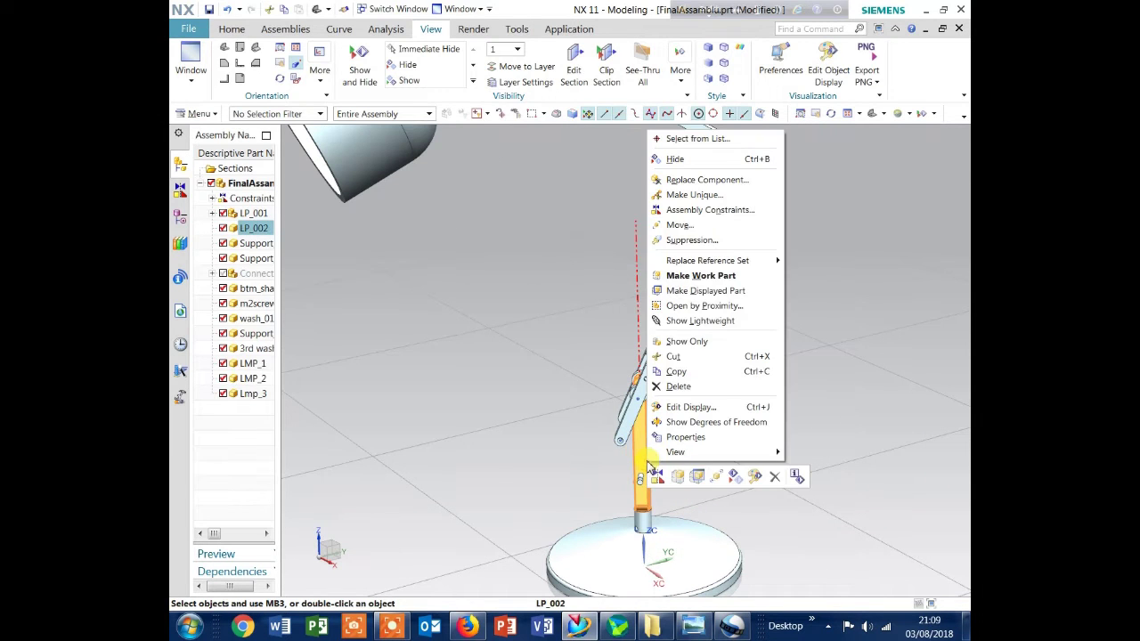
left_click(688, 228)
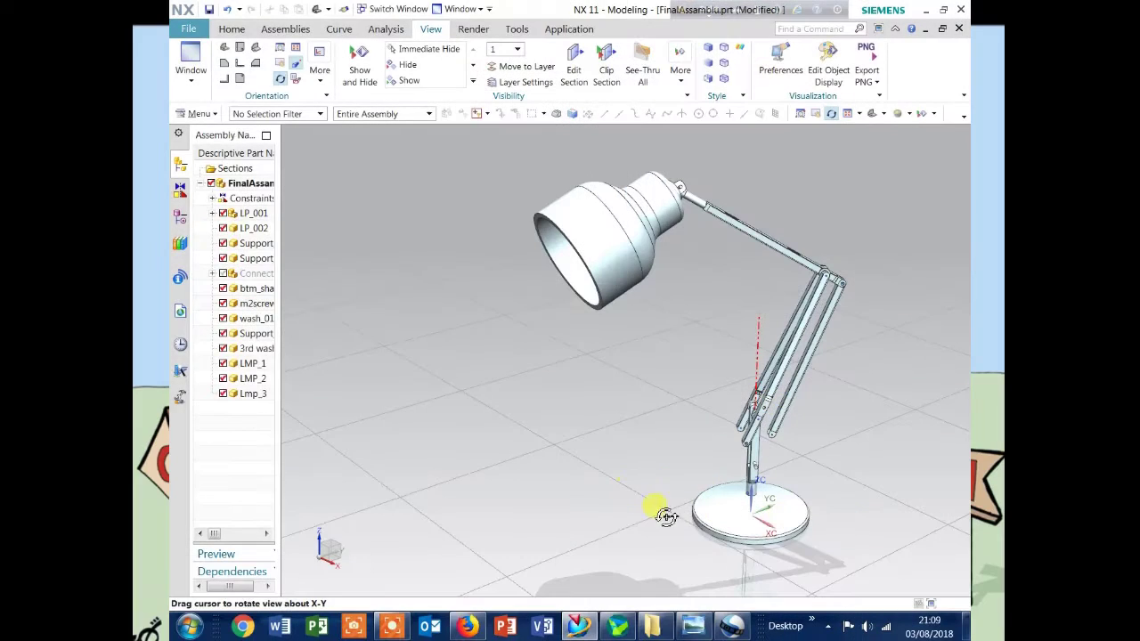
Exit view rotation for the lamp assembly.
middle_click_drag(656, 540, 657, 468)
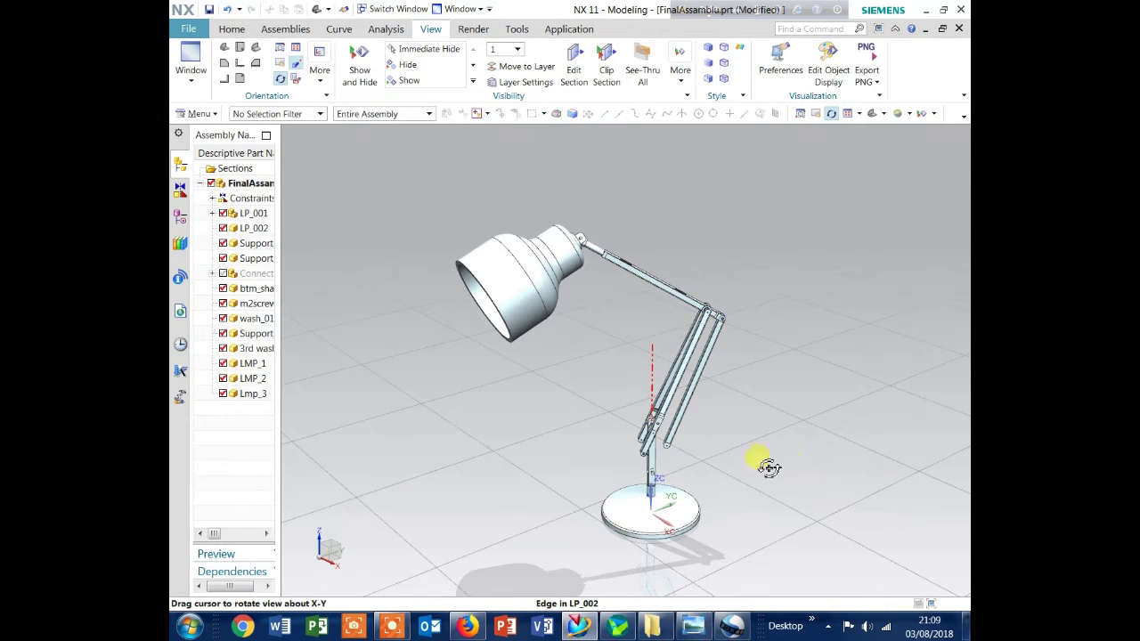
right_click(656, 469)
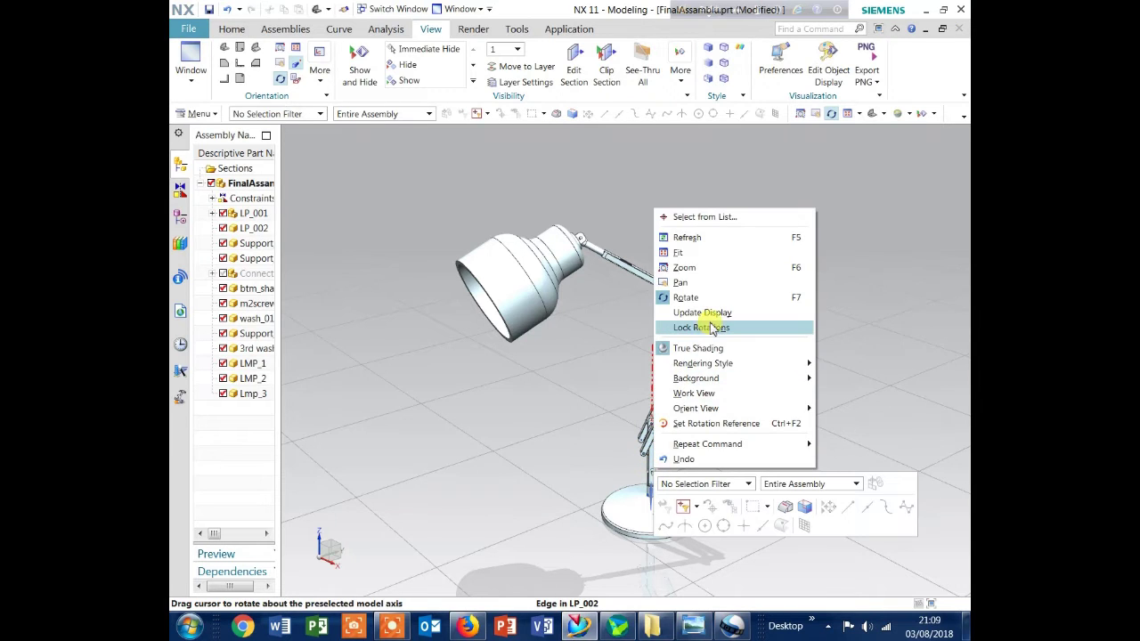
left_click(690, 298)
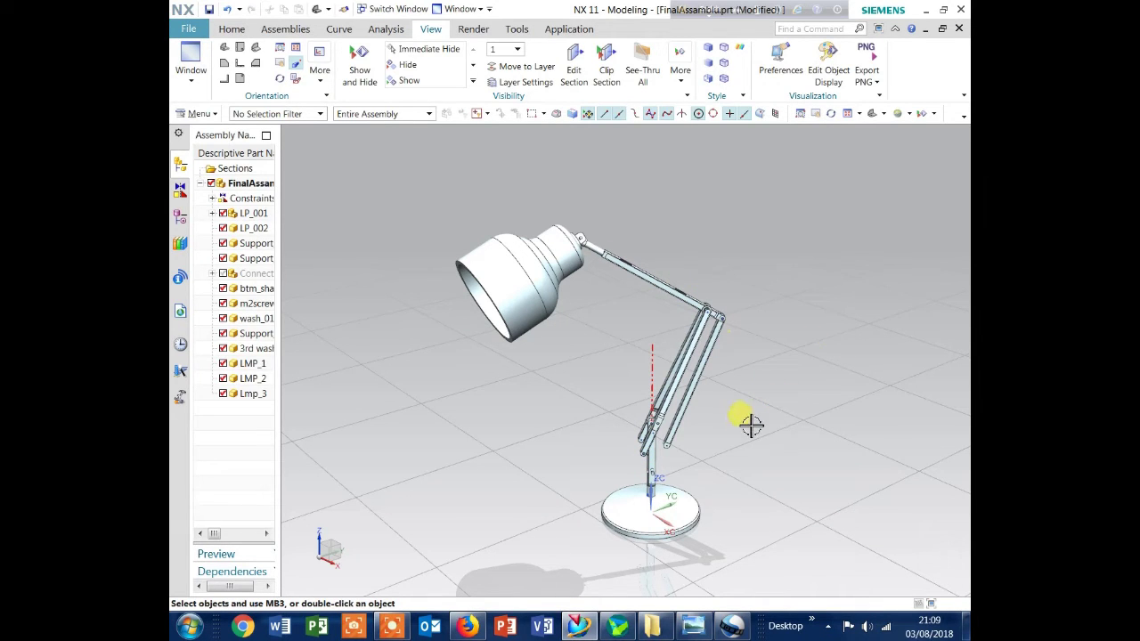
Try a dynamic move of component LP_002 on the lamp base, and leave the Move Component command.
middle_click_drag(751, 426, 717, 446)
scroll(679, 476, "down", 3)
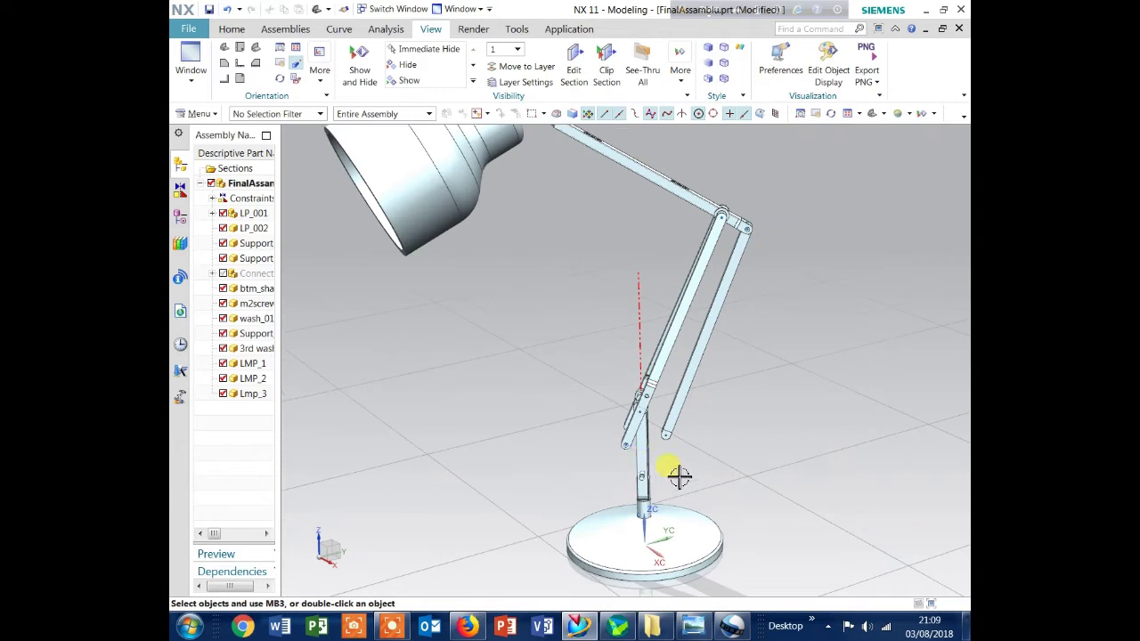
scroll(645, 460, "down", 2)
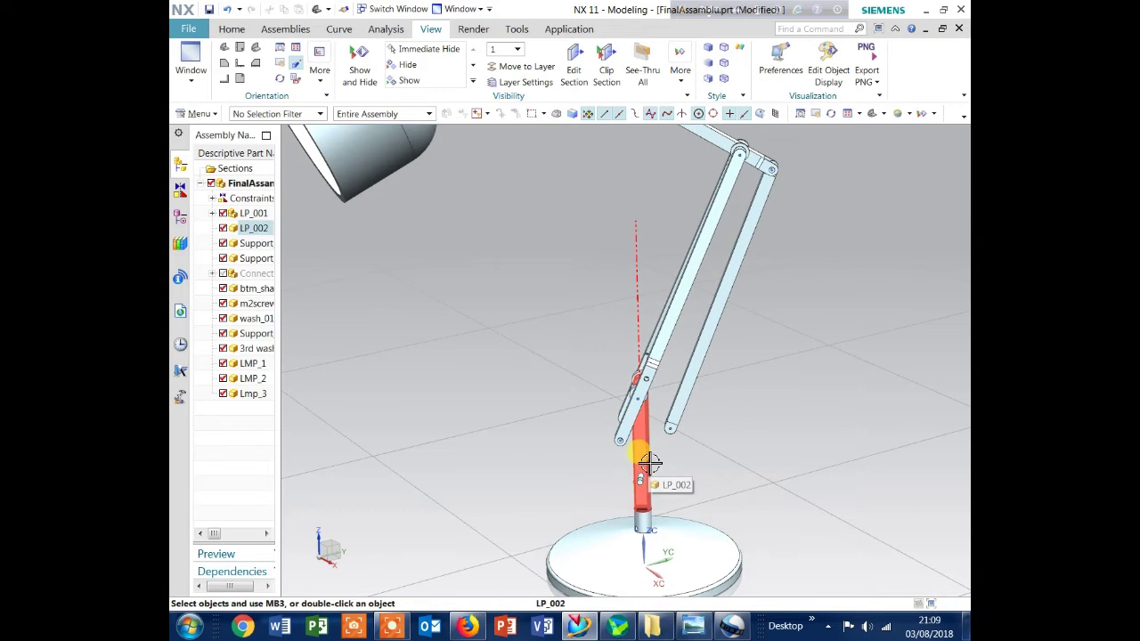
right_click(649, 463)
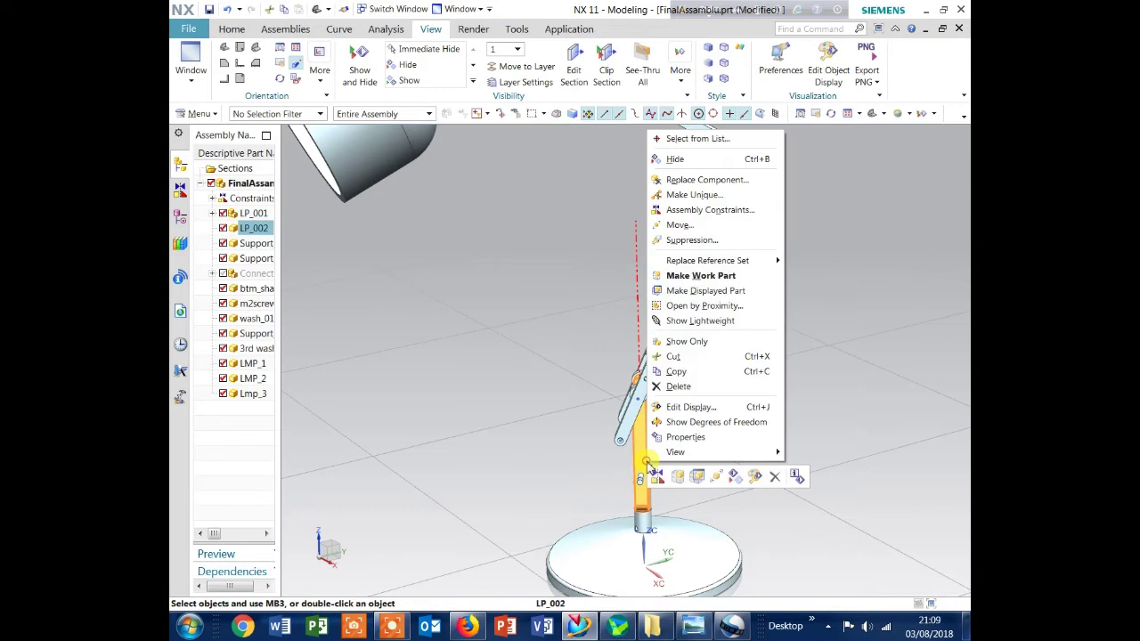
left_click(681, 225)
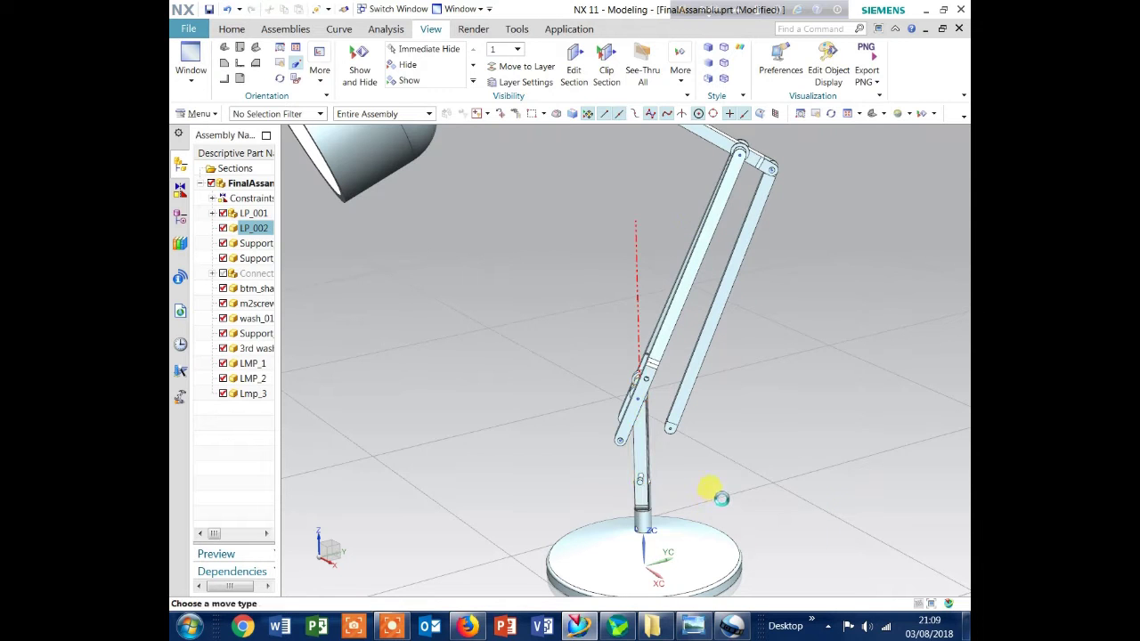
scroll(746, 472, "down", 4)
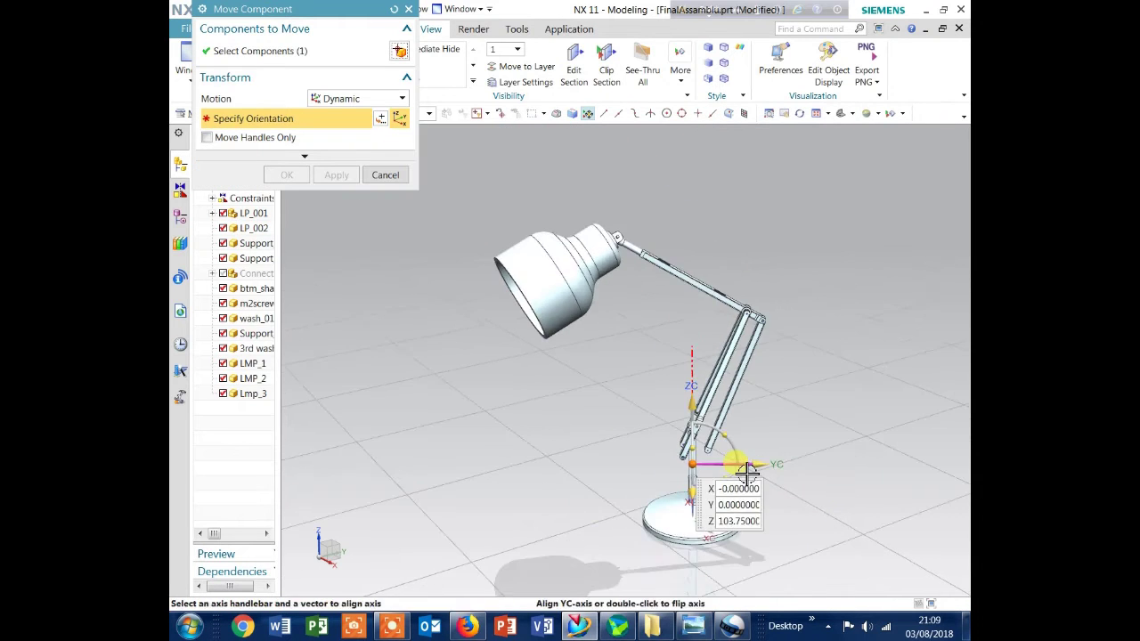
scroll(744, 481, "up", 2)
mouse_move(712, 474)
left_mouse_down()
mouse_move(728, 475)
mouse_move(713, 466)
mouse_move(703, 481)
mouse_move(725, 466)
mouse_move(738, 479)
mouse_move(700, 466)
mouse_move(743, 480)
mouse_move(700, 473)
mouse_move(721, 481)
mouse_move(733, 471)
mouse_move(706, 481)
mouse_move(719, 481)
left_mouse_up()
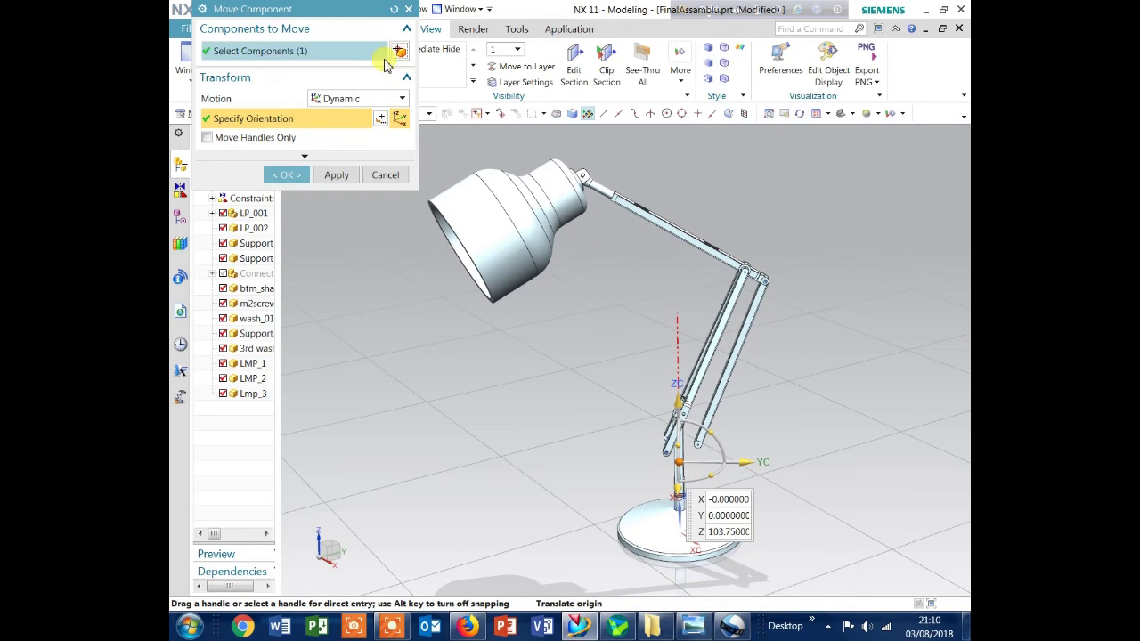
left_click(409, 9)
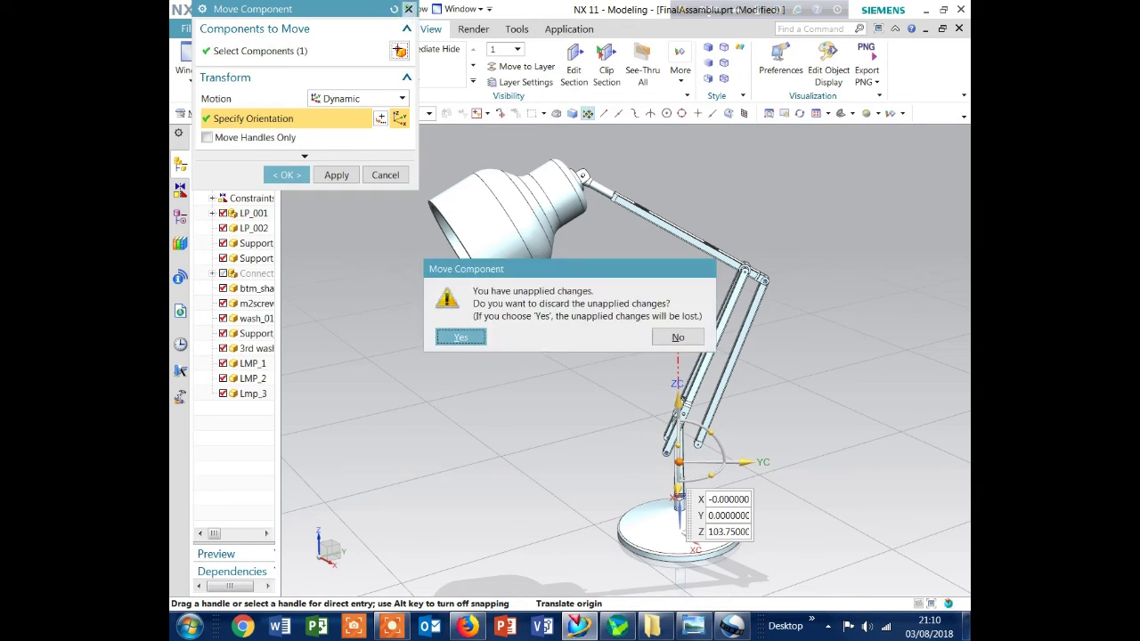
left_click(676, 338)
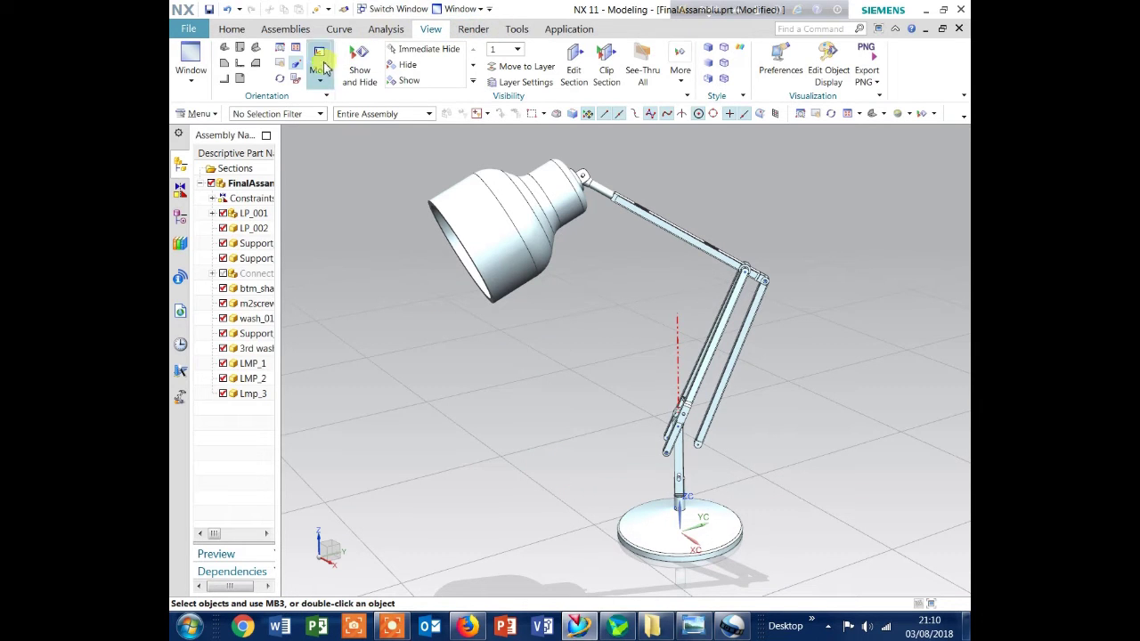
Examine the lamp assembly in the trimetric, top, isometric, left, front, right and back views.
left_click(224, 49)
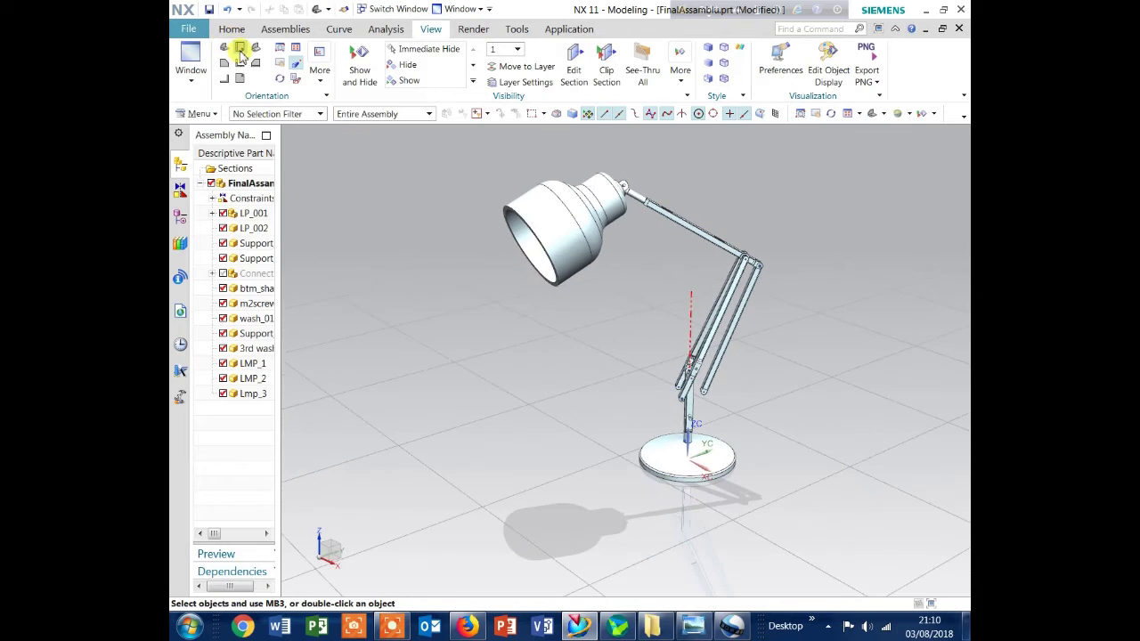
left_click(239, 50)
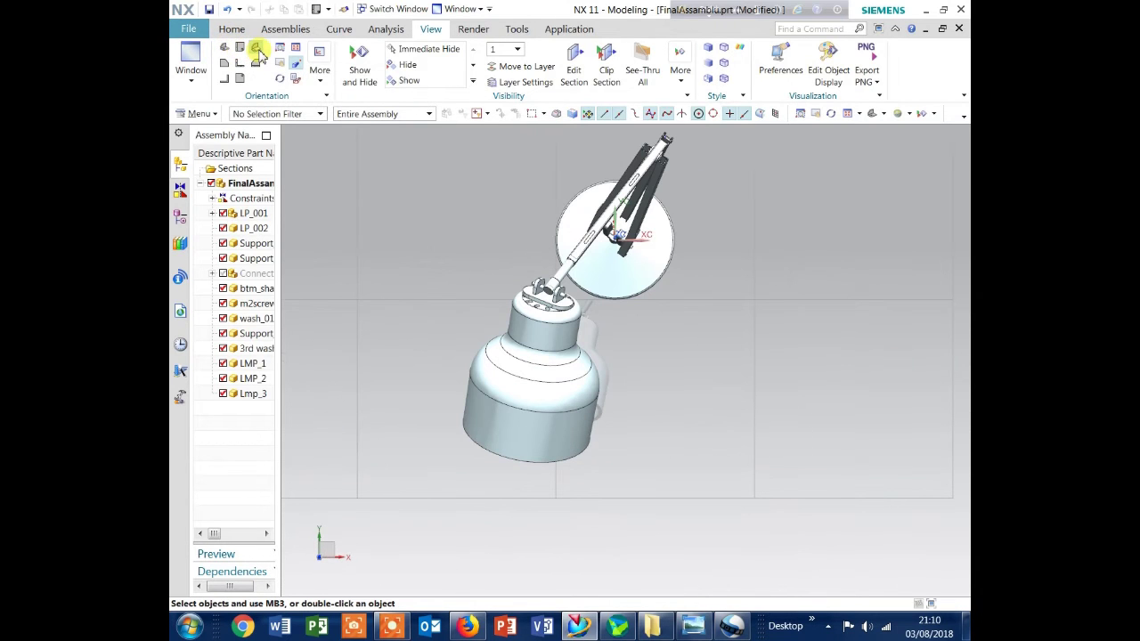
left_click(257, 51)
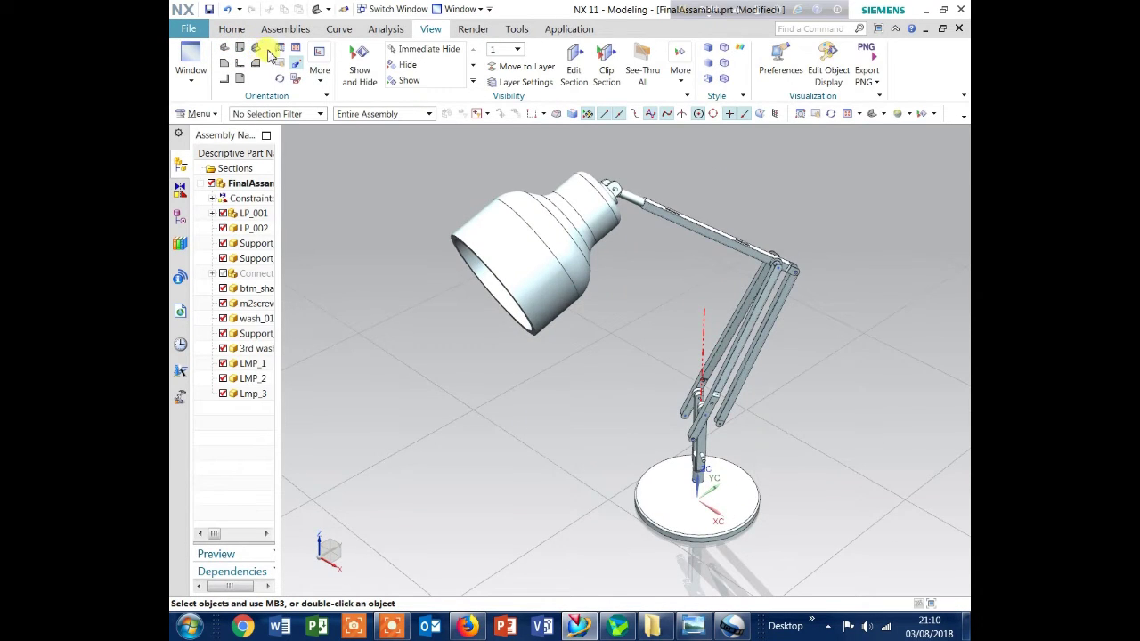
left_click(229, 65)
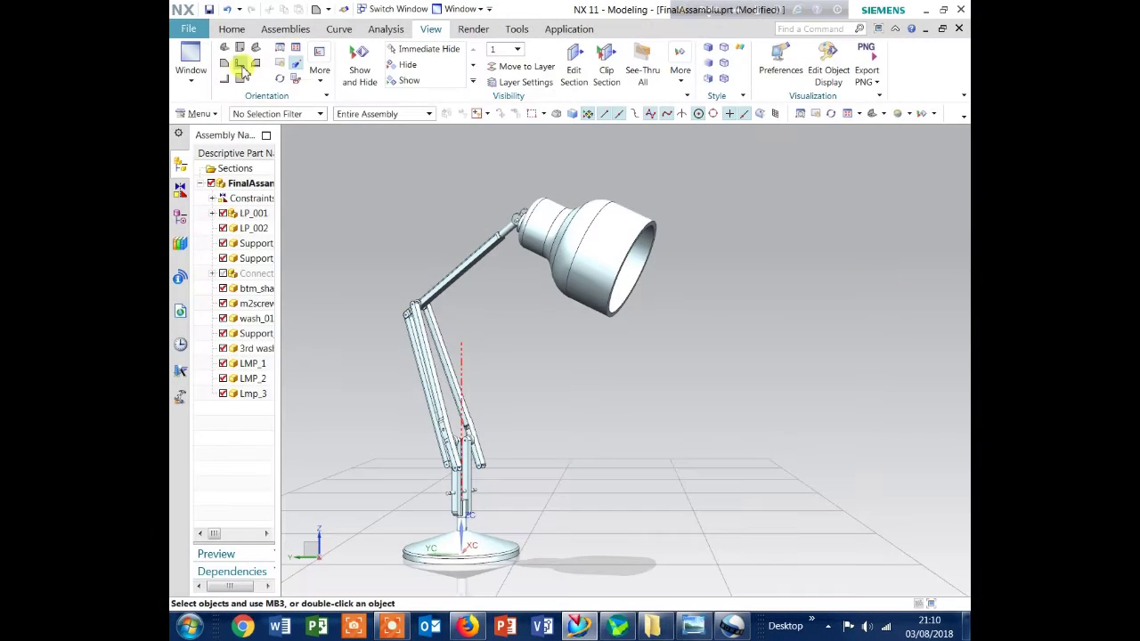
left_click(240, 64)
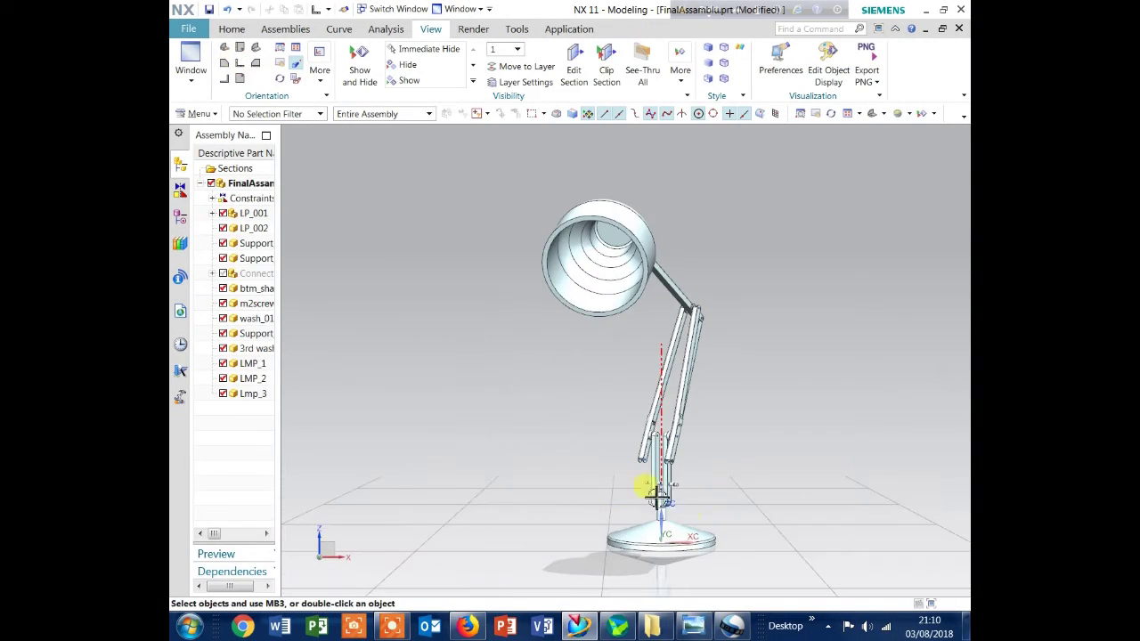
scroll(664, 437, "up", 5)
scroll(664, 437, "down", 5)
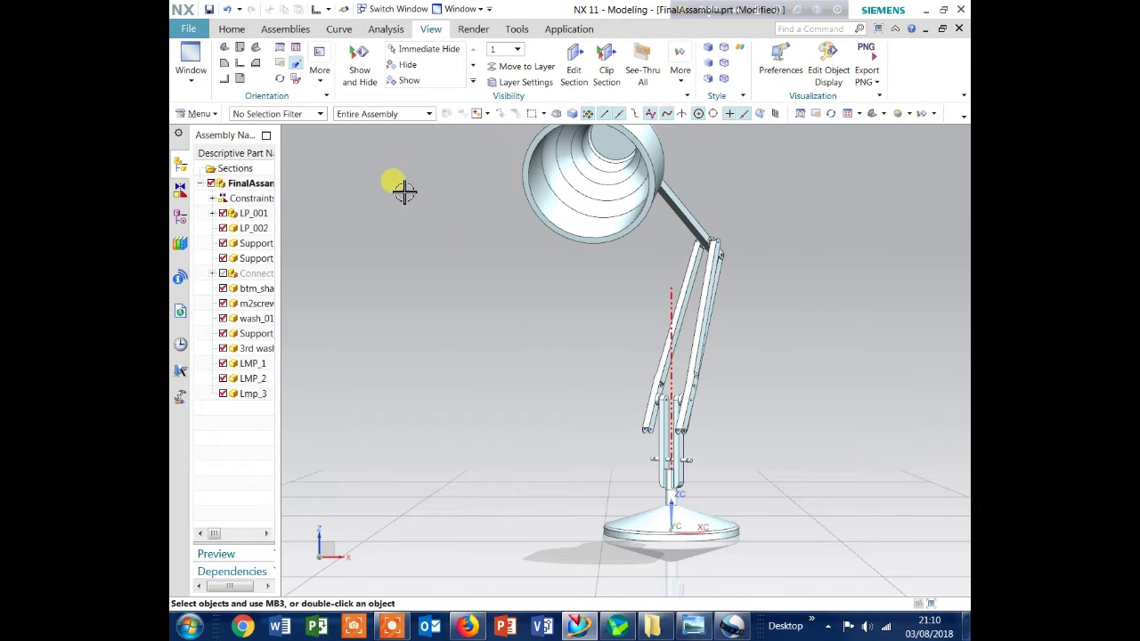
left_click(253, 64)
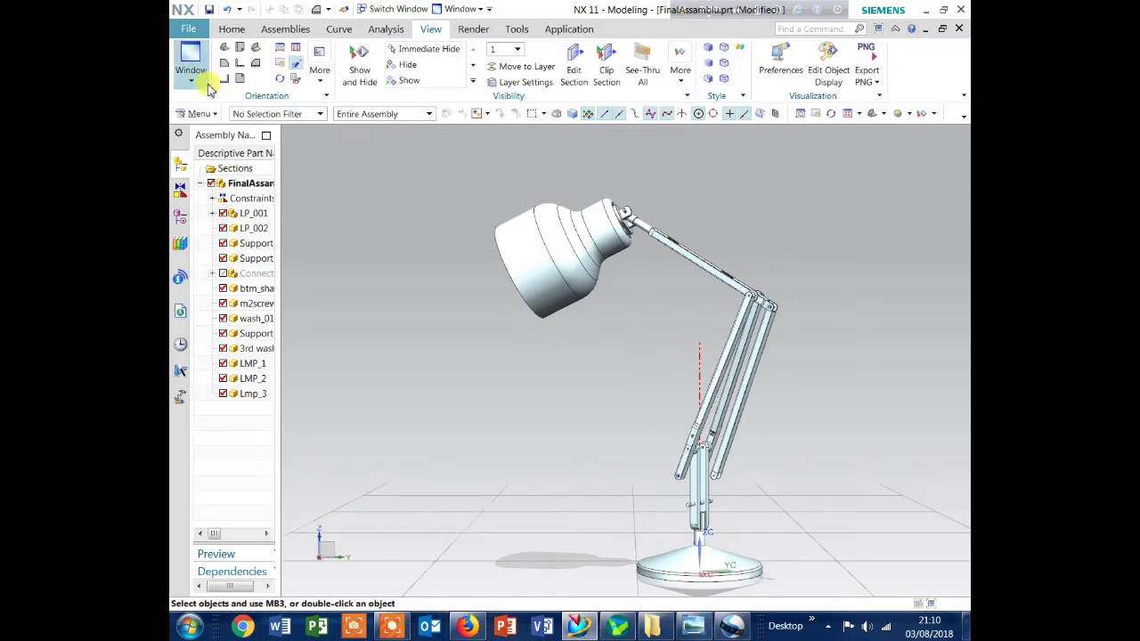
left_click(224, 82)
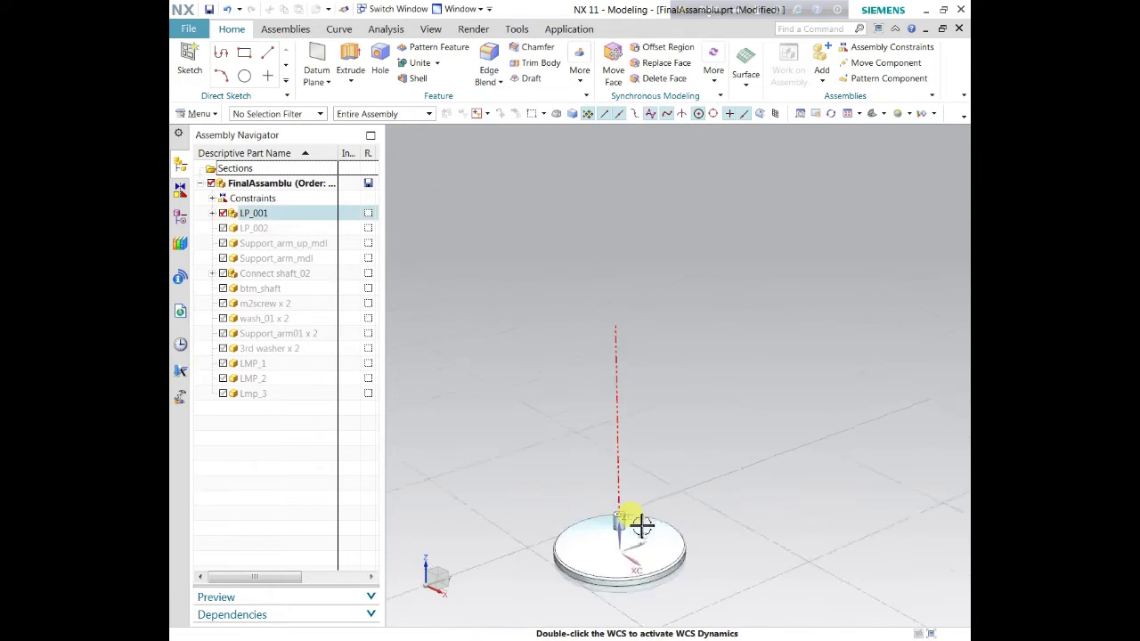
Set up Add Component for LP_001.prt with Absolute Origin positioning, and leave the command without adding the part.
scroll(639, 534, "up", 3)
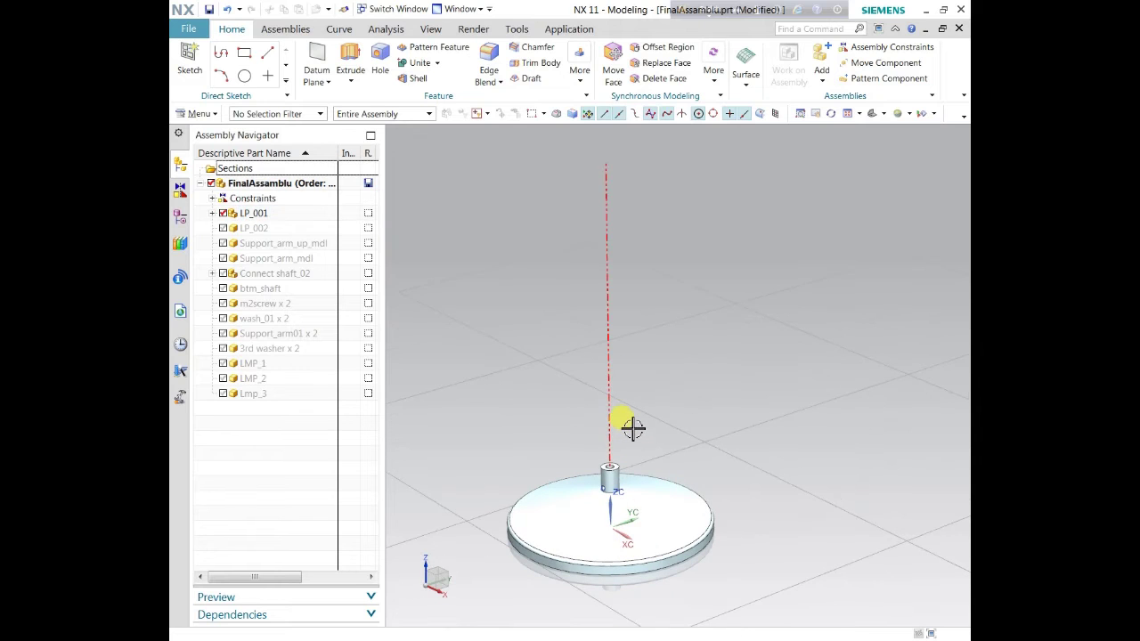
scroll(650, 473, "down", 2)
scroll(650, 472, "down", 1)
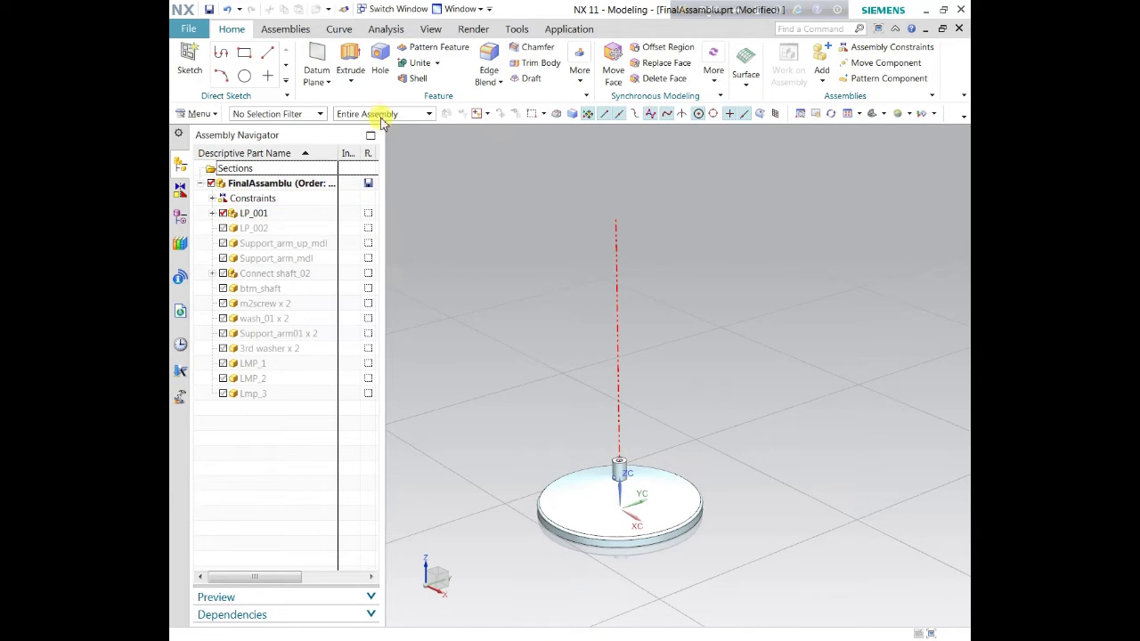
left_click(287, 29)
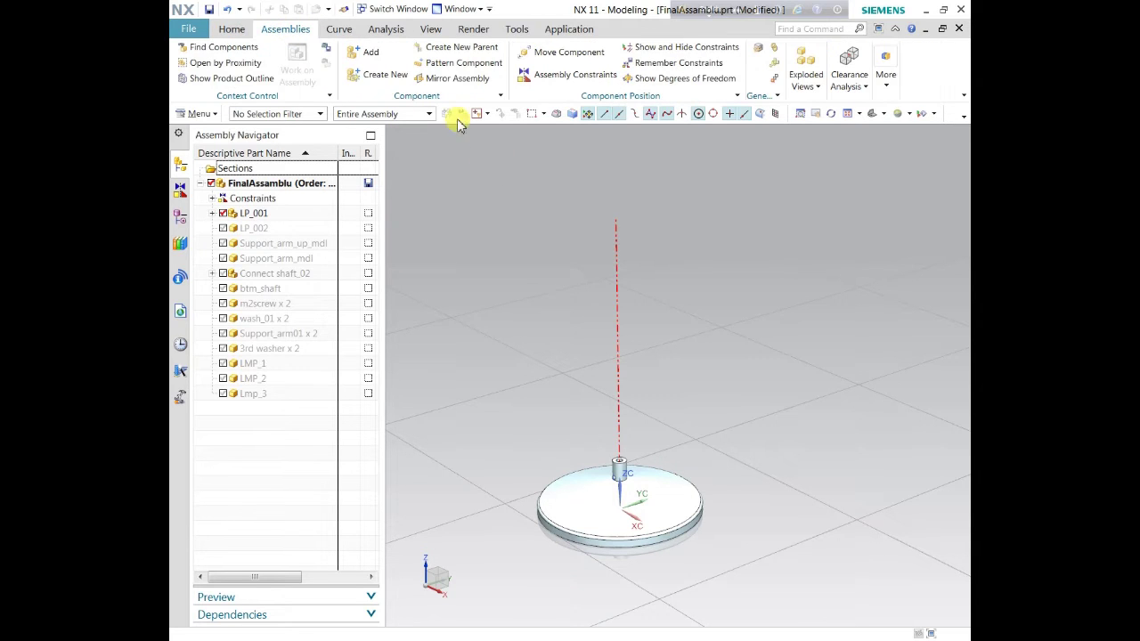
left_click(370, 55)
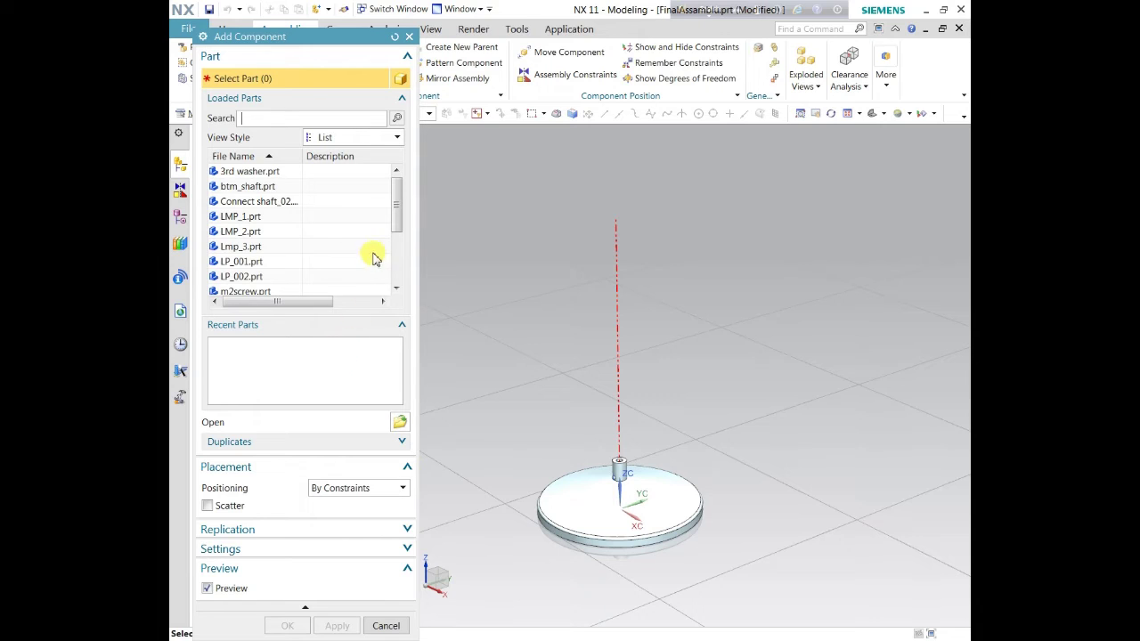
left_click(242, 216)
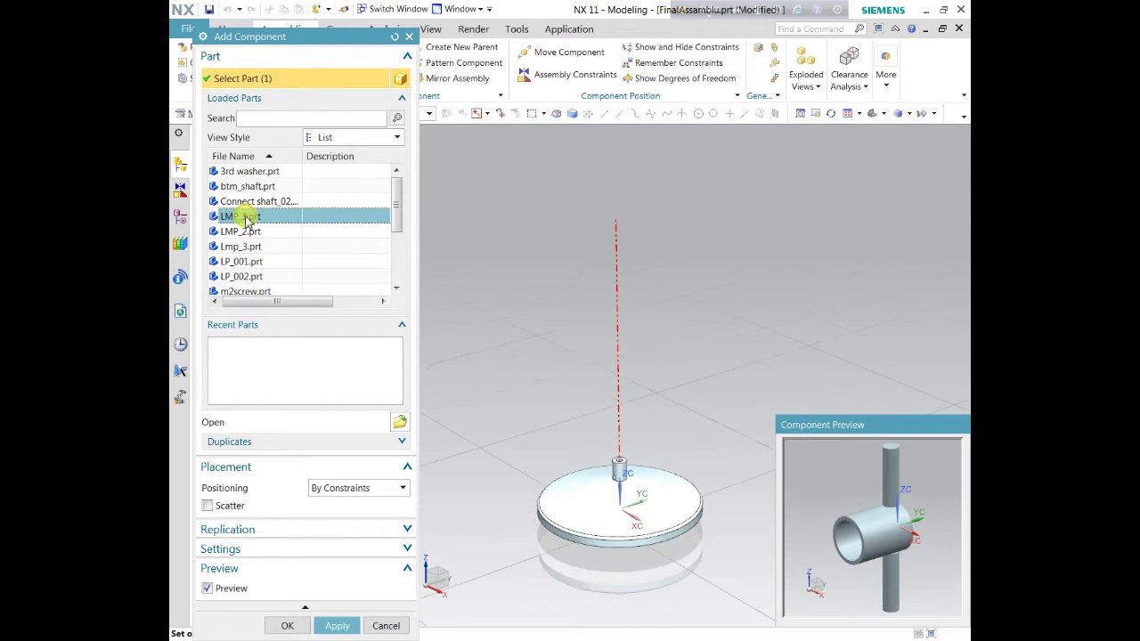
mouse_move(395, 214)
left_mouse_down()
mouse_move(400, 288)
mouse_move(402, 212)
left_mouse_up()
left_click(241, 260)
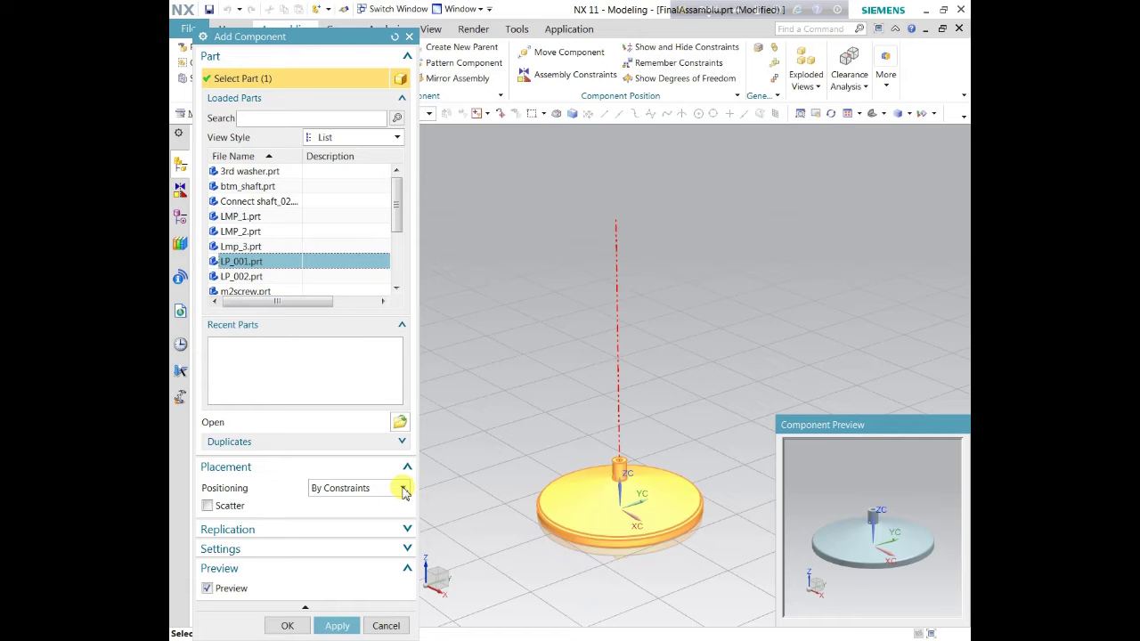
left_click(404, 490)
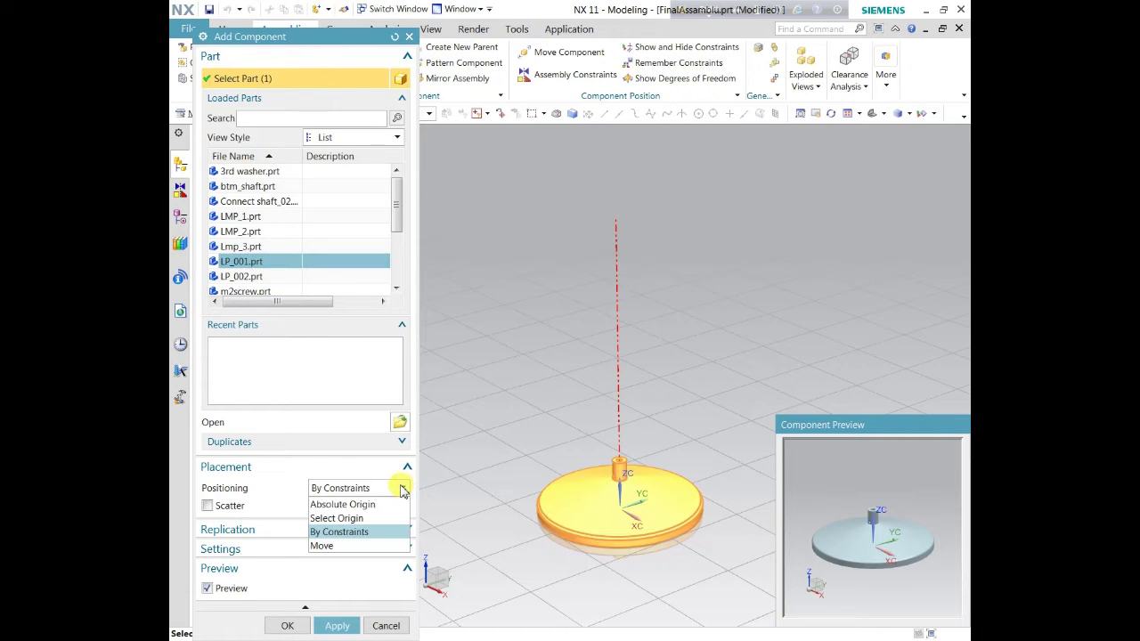
left_click(371, 507)
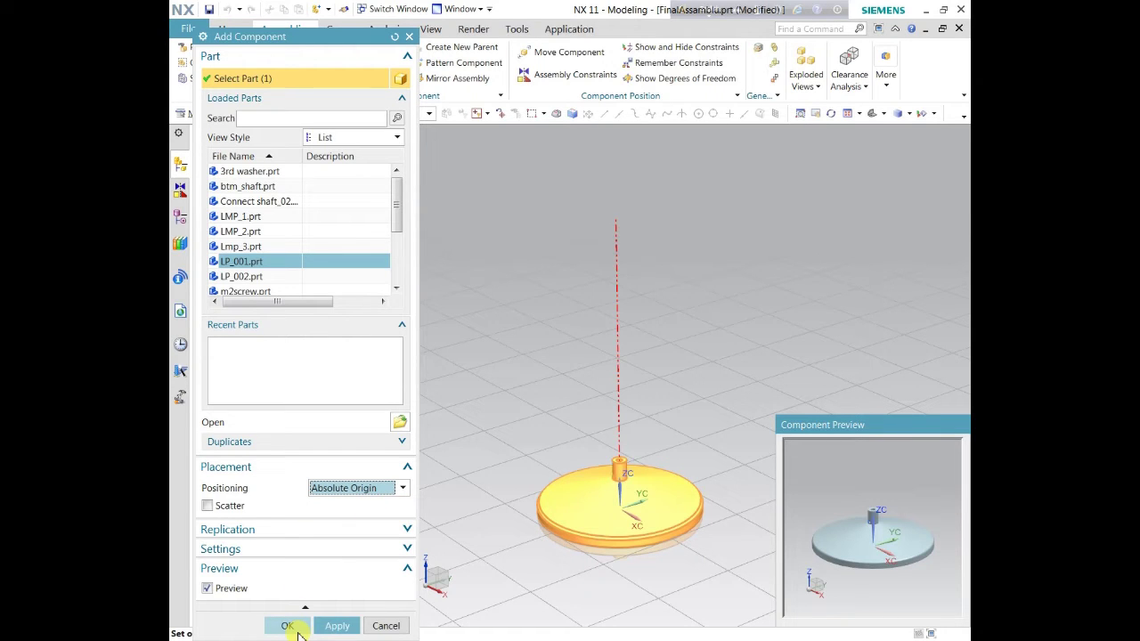
left_click(410, 38)
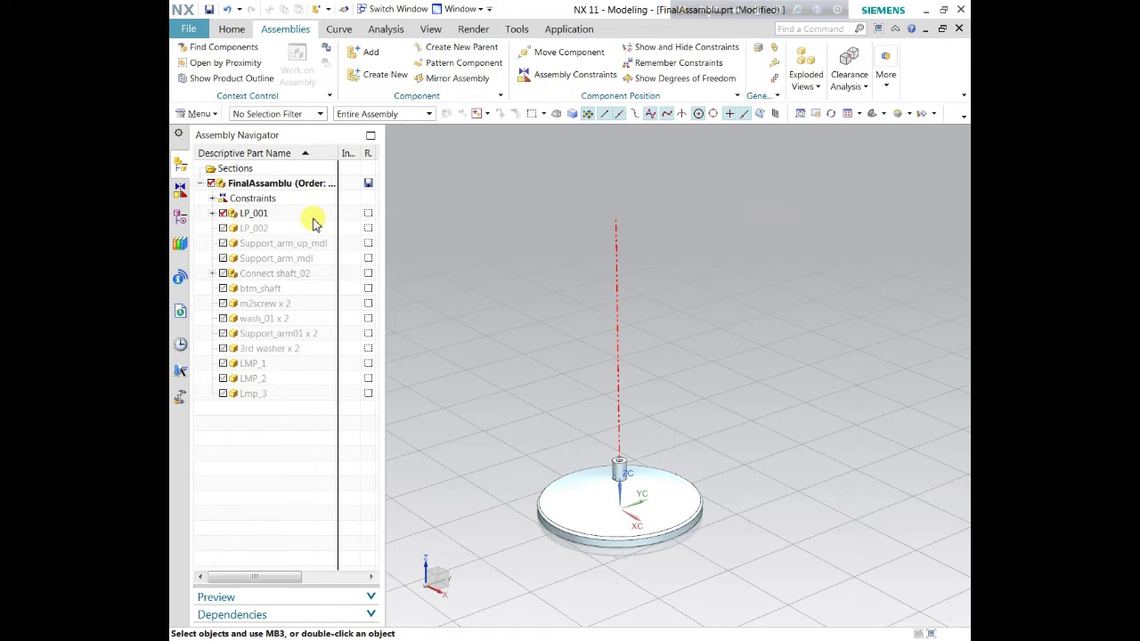
Show component LP_002, the upright bracket, on the lamp base.
left_click(224, 229)
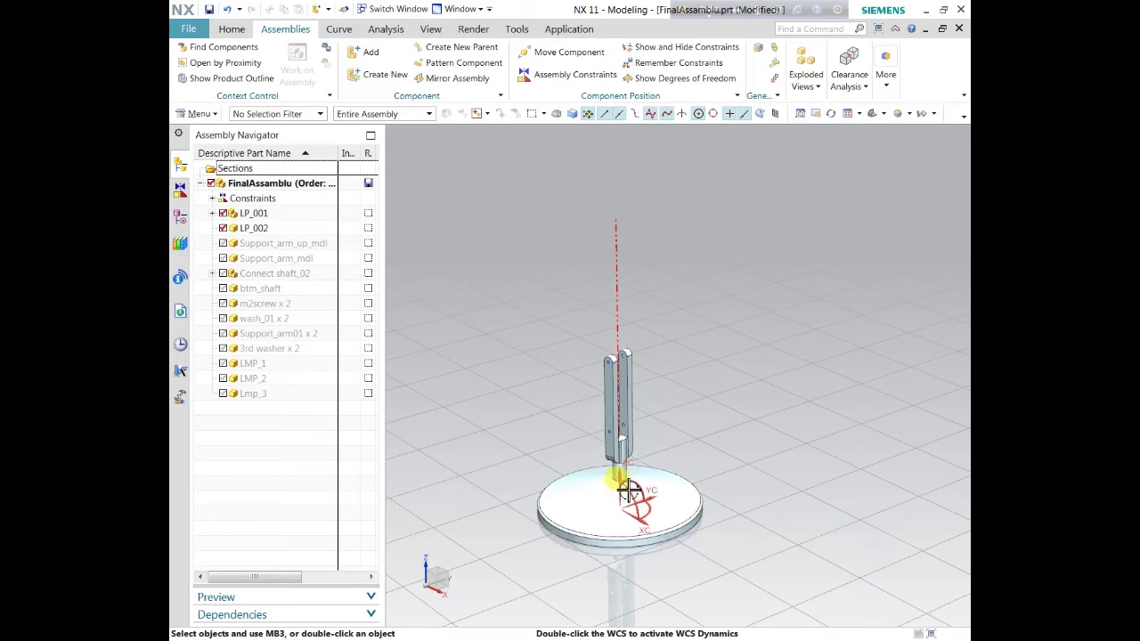
scroll(623, 469, "up", 2)
scroll(623, 469, "up", 3)
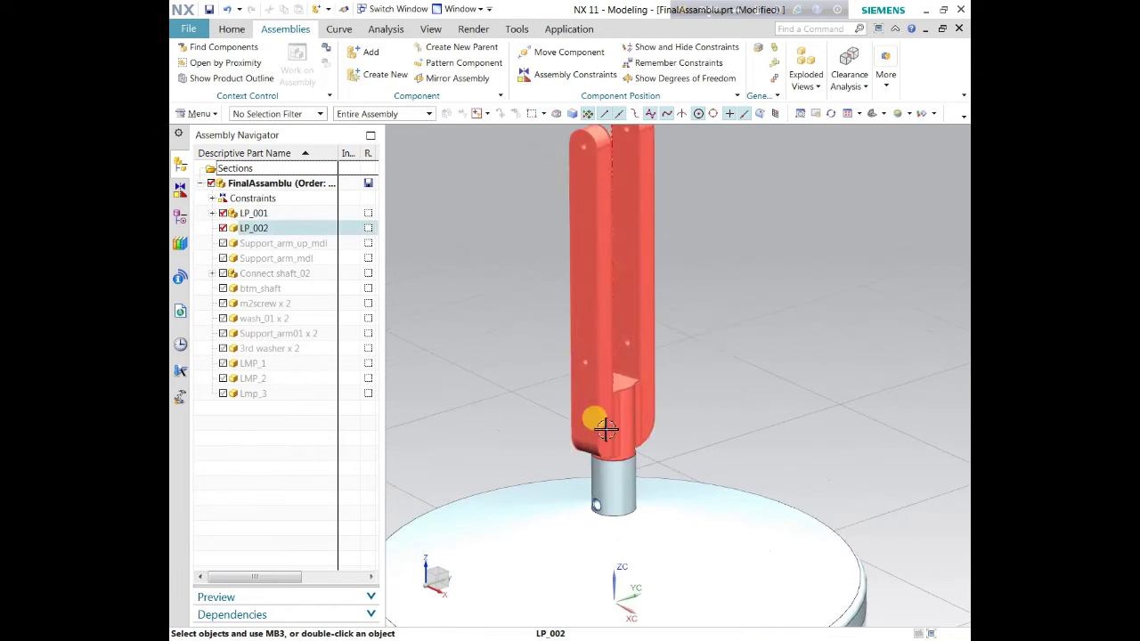
Set up Add Component for LP_002.prt from the LP_NX-11 folder with By Constraints positioning, and leave the command without adding the part.
left_click(370, 56)
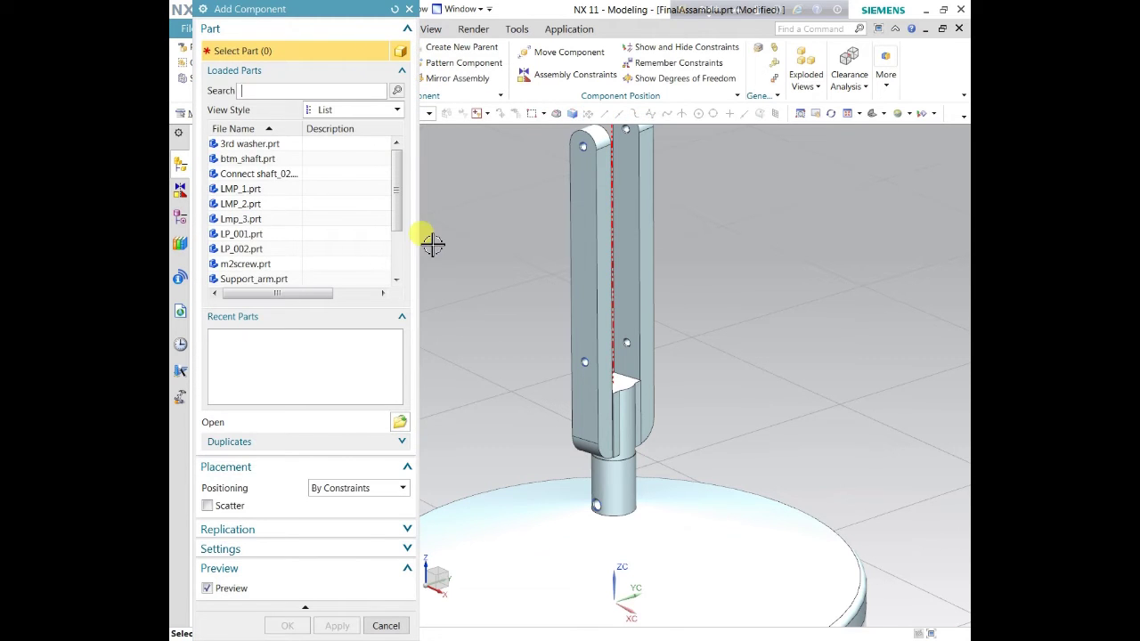
left_click(400, 424)
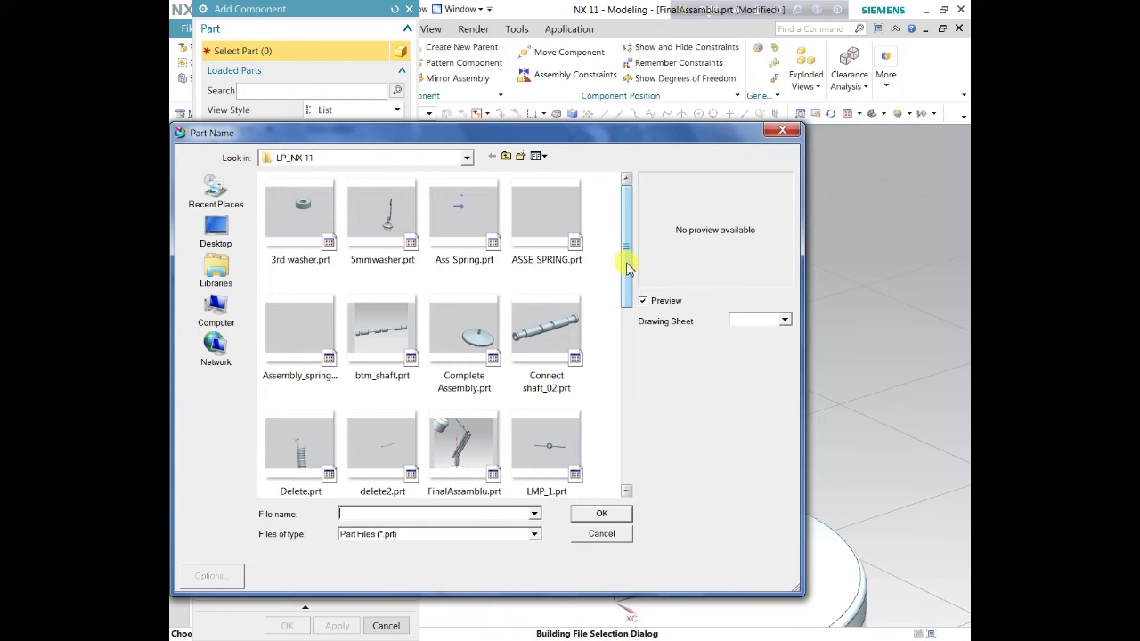
left_click_drag(628, 248, 629, 364)
left_click(541, 296)
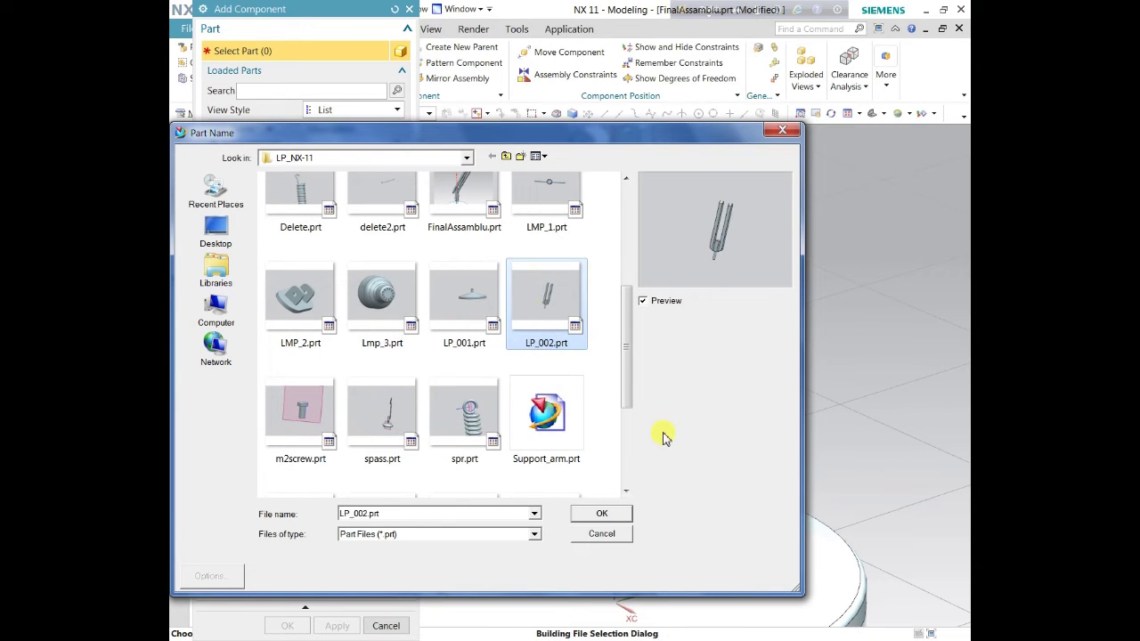
left_click(621, 523)
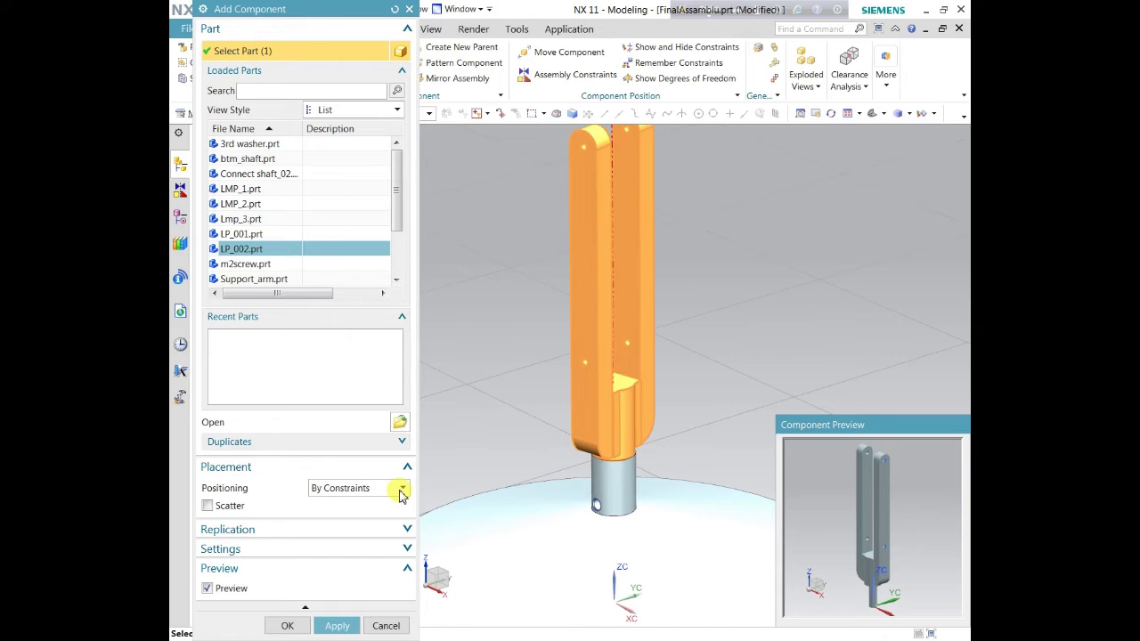
left_click(399, 494)
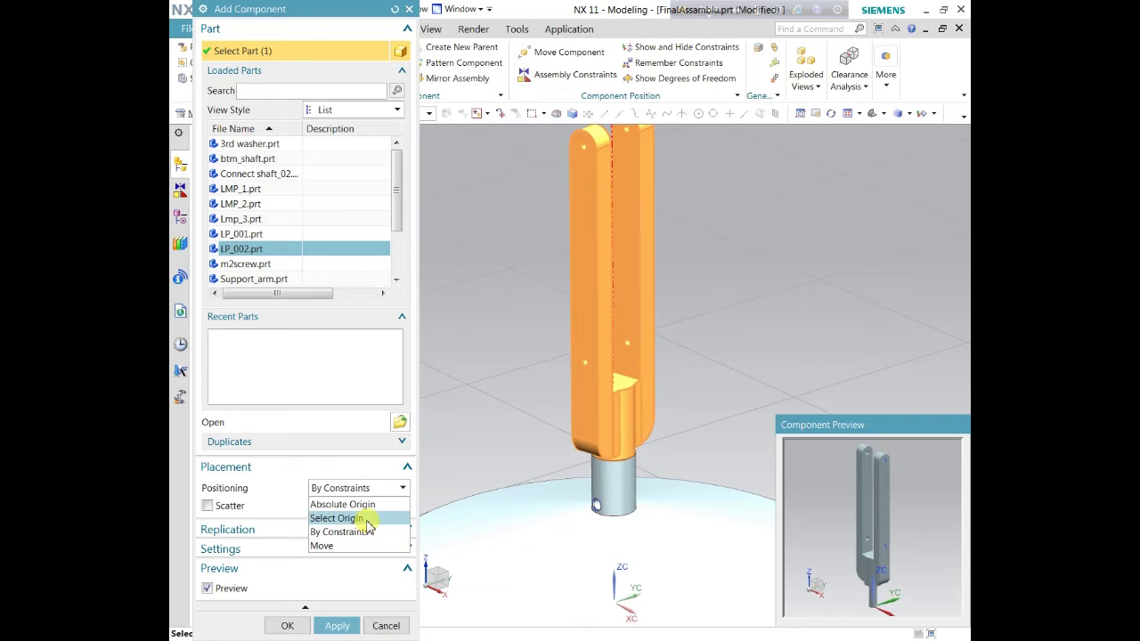
left_click(403, 488)
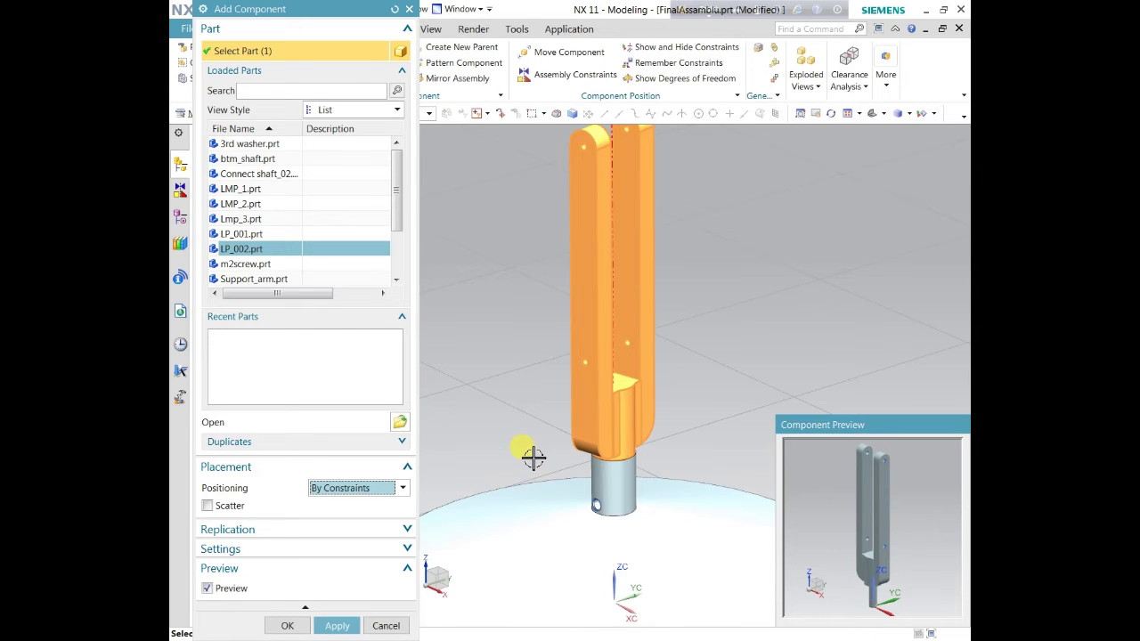
key("Escape")
Examine the lamp's base, bracket and two support arms from several angles.
middle_click_drag(533, 457, 580, 403)
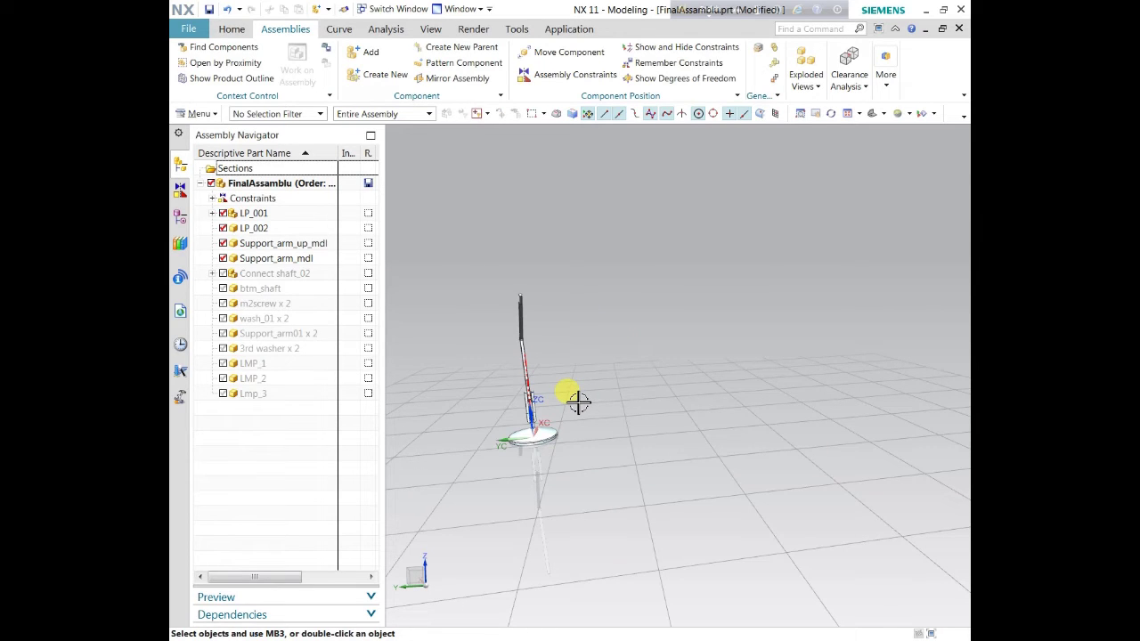
middle_click_drag(554, 397, 531, 341)
middle_click_drag(522, 272, 580, 275)
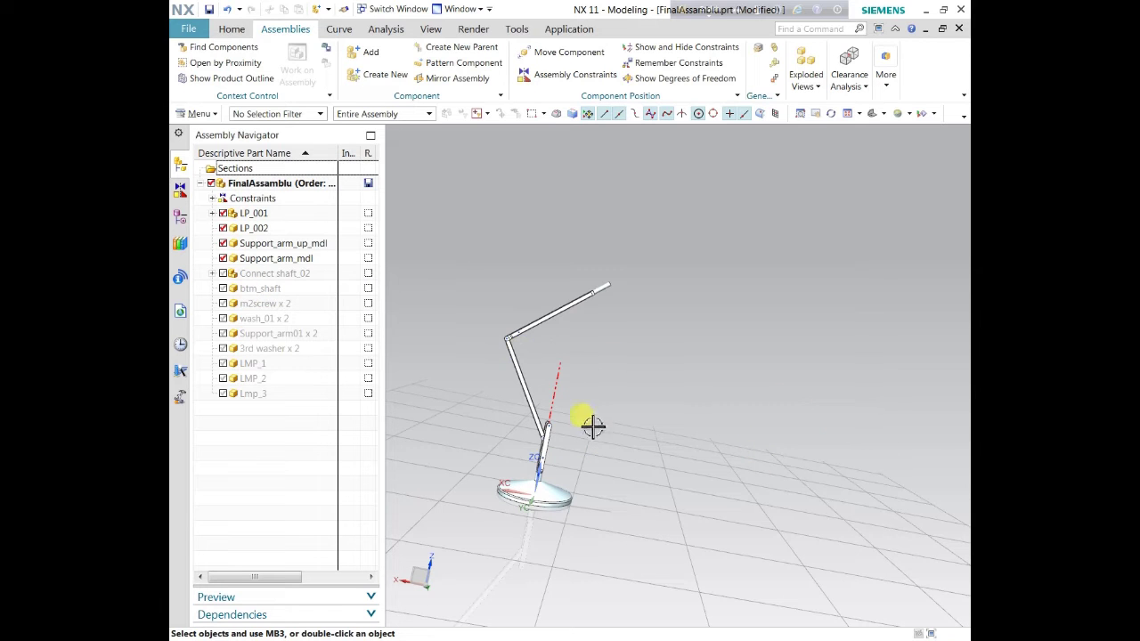
scroll(547, 438, "down", 2)
scroll(572, 432, "up", 5)
scroll(645, 427, "down", 2)
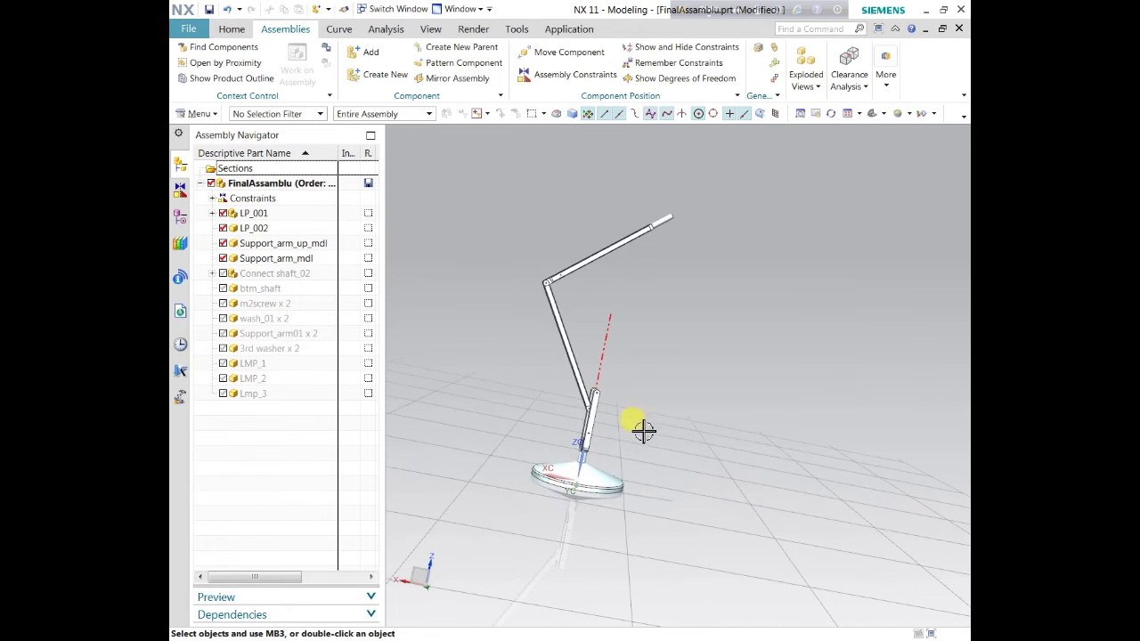
middle_click_drag(641, 430, 572, 400)
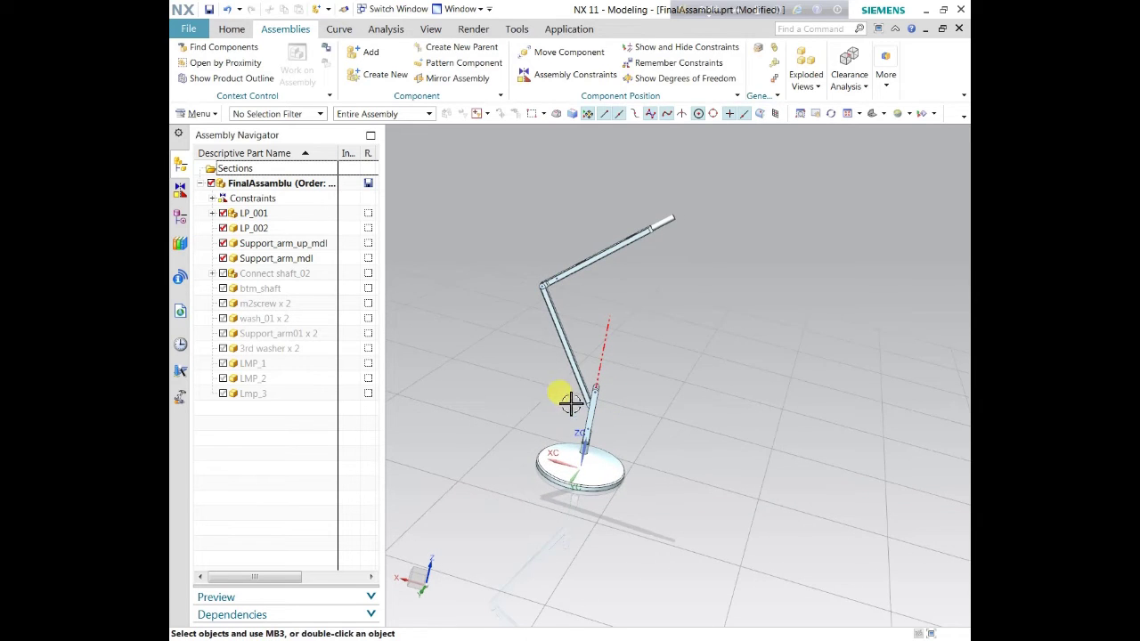
Display the degrees of freedom of the lower support arm connected to the bracket.
left_click(701, 82)
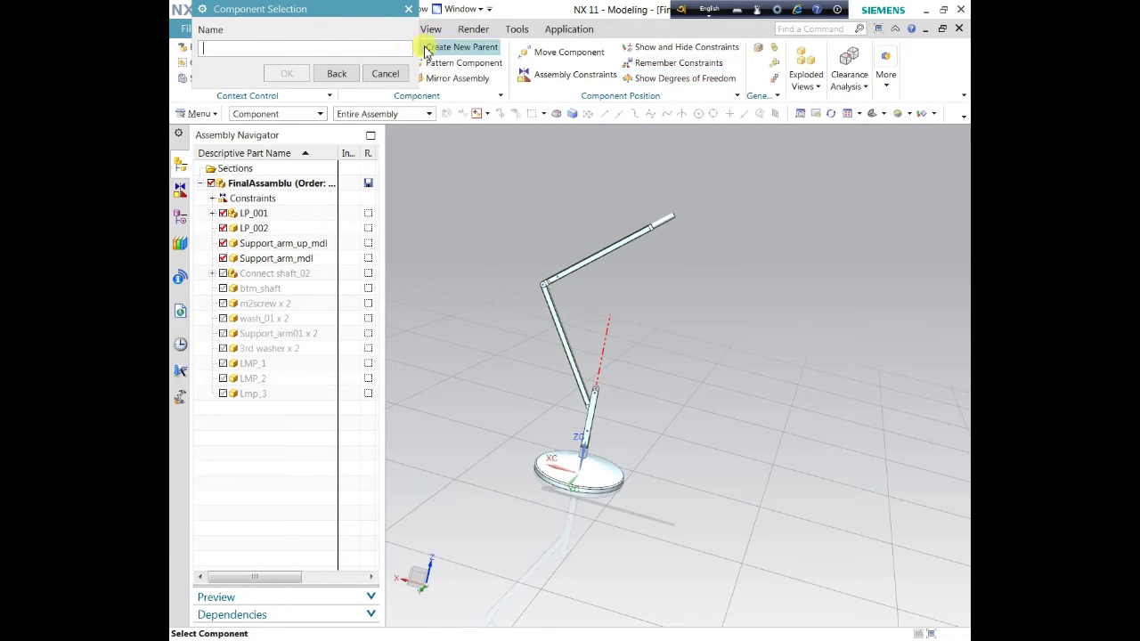
left_click(583, 370)
scroll(529, 344, "up", 5)
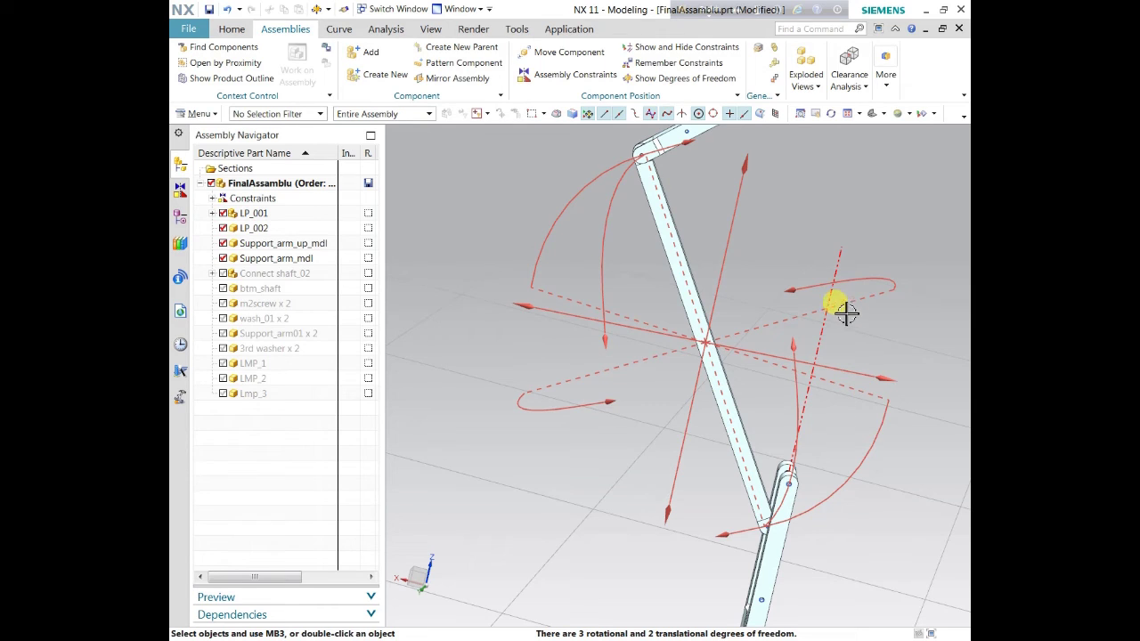
scroll(844, 309, "down", 6)
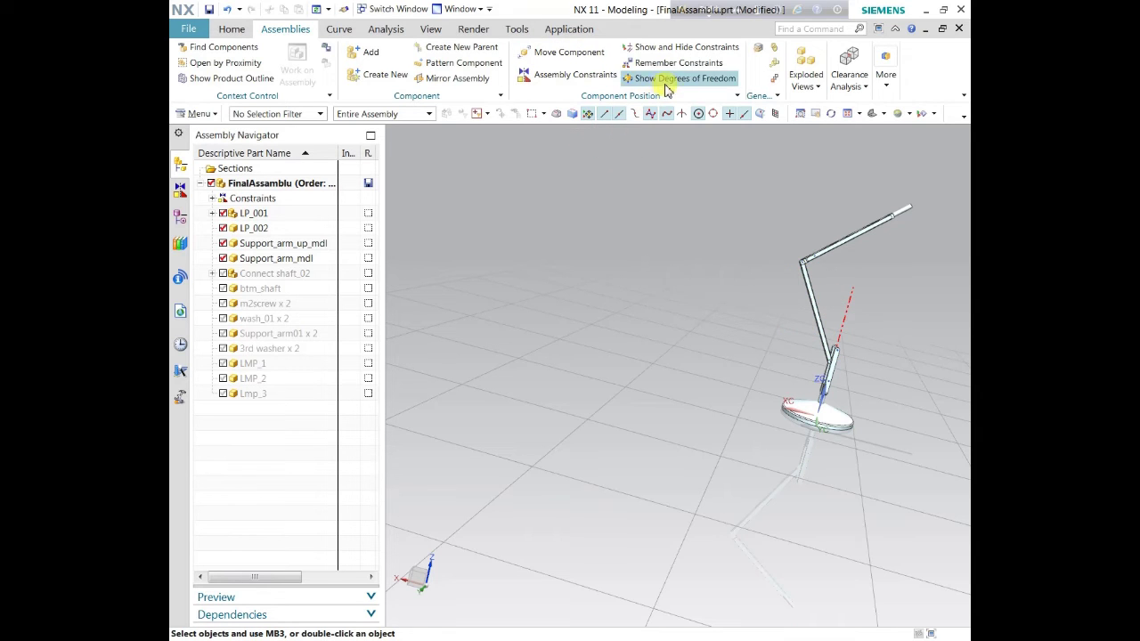
Rotate bracket LP_002 about the ZC axis with a dynamic Move Component, and close the command without discarding the change.
scroll(816, 366, "up", 5)
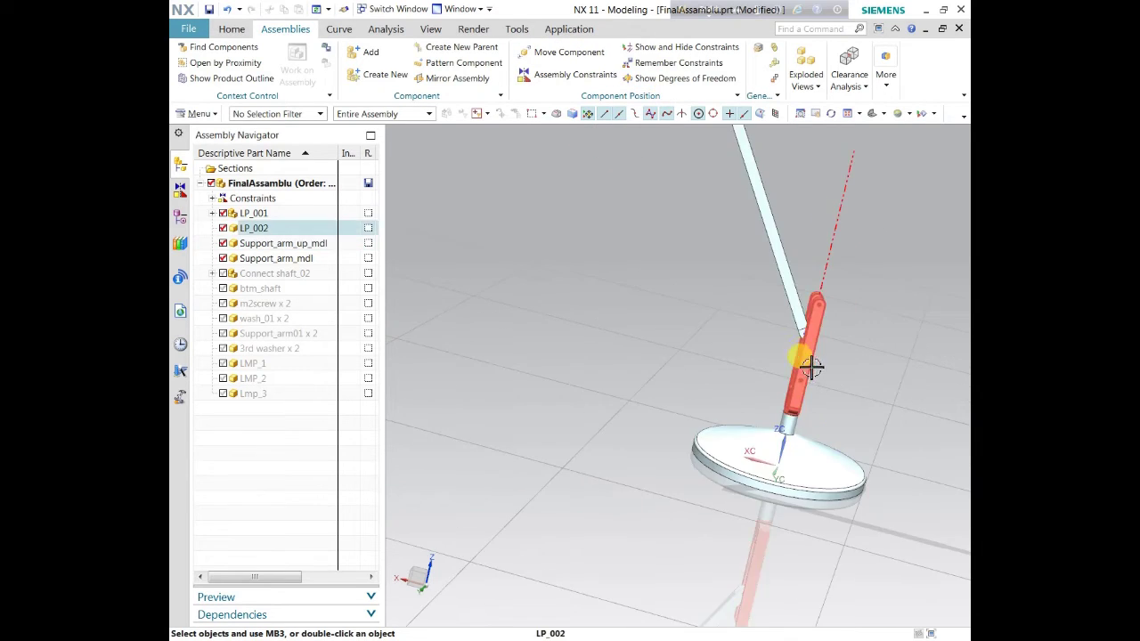
right_click(809, 358)
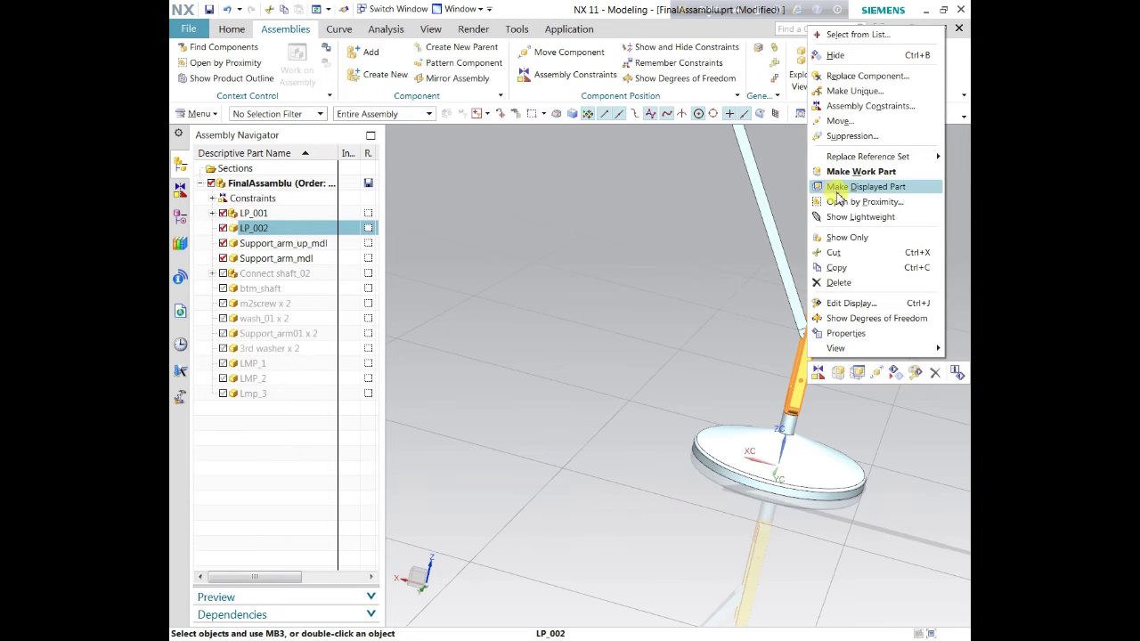
left_click(842, 123)
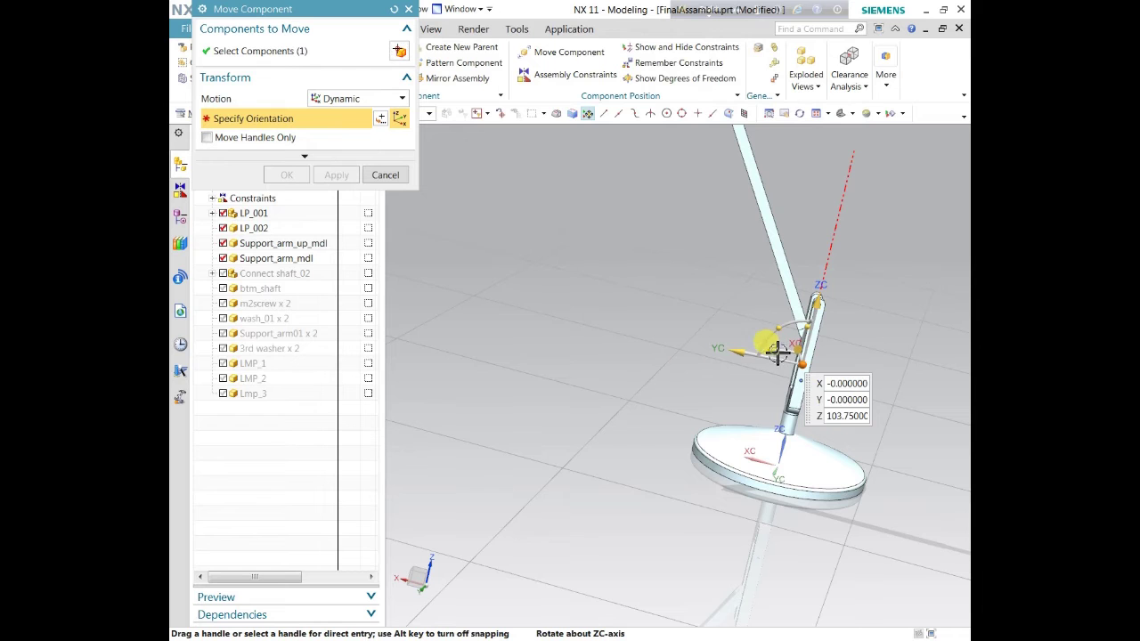
mouse_move(781, 352)
left_mouse_down()
mouse_move(789, 320)
mouse_move(855, 374)
mouse_move(777, 355)
left_mouse_up()
scroll(753, 344, "down", 3)
scroll(628, 398, "up", 3)
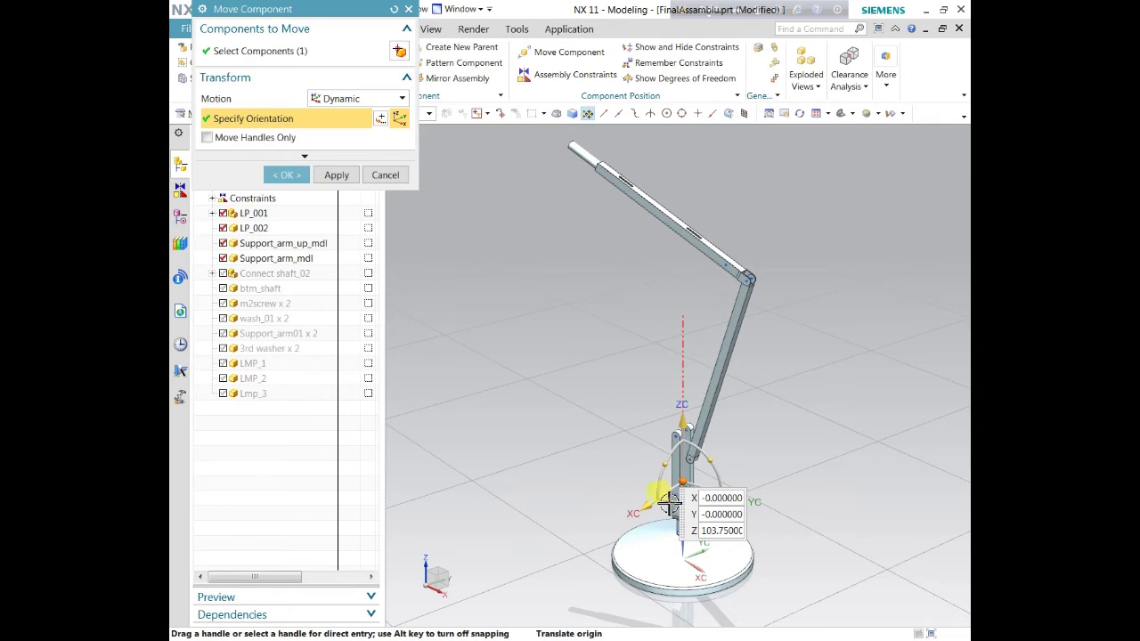
key("Escape")
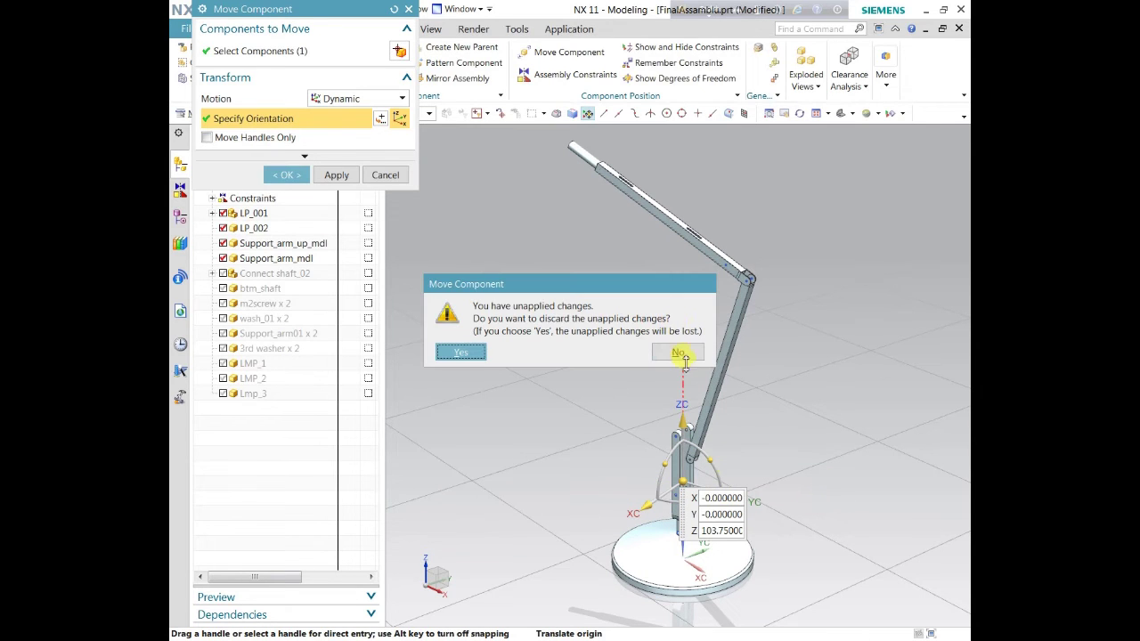
left_click(677, 350)
Move LP_002 dynamically again, turning it until the arms' elbow is on the opposite side of the base, and keep the change.
left_click(686, 481)
right_click(686, 481)
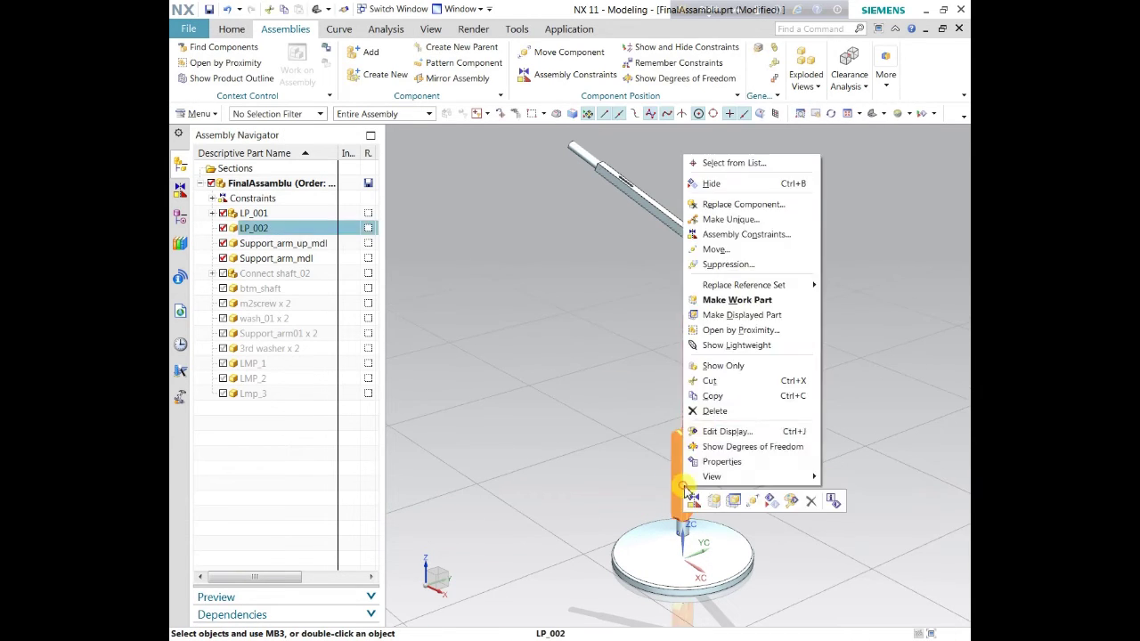
left_click(724, 250)
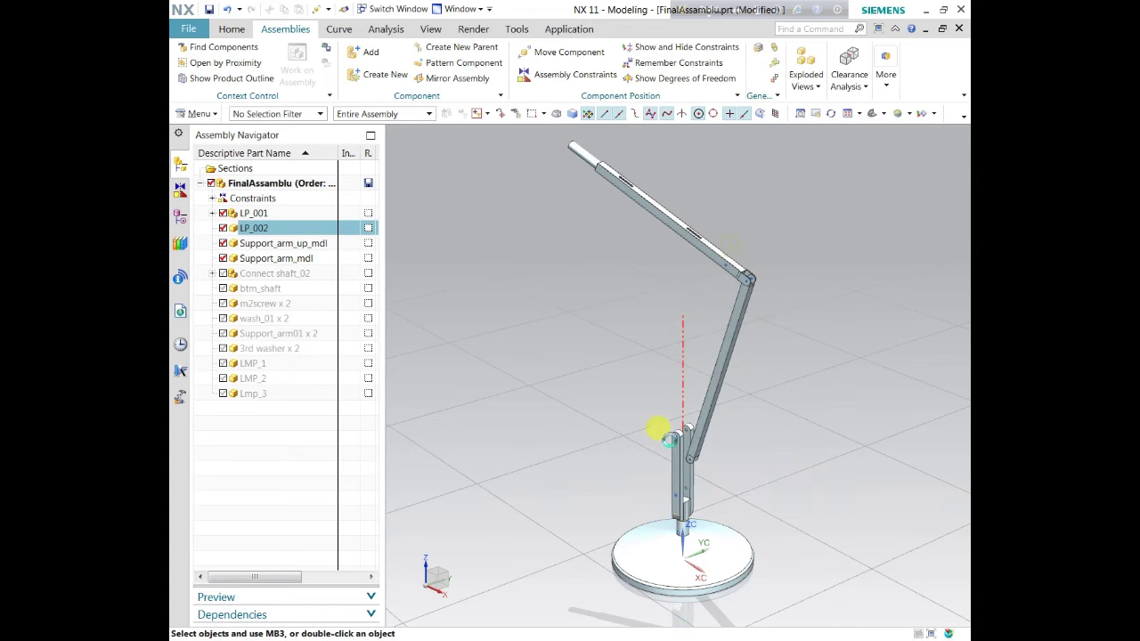
left_click_drag(688, 577, 651, 454)
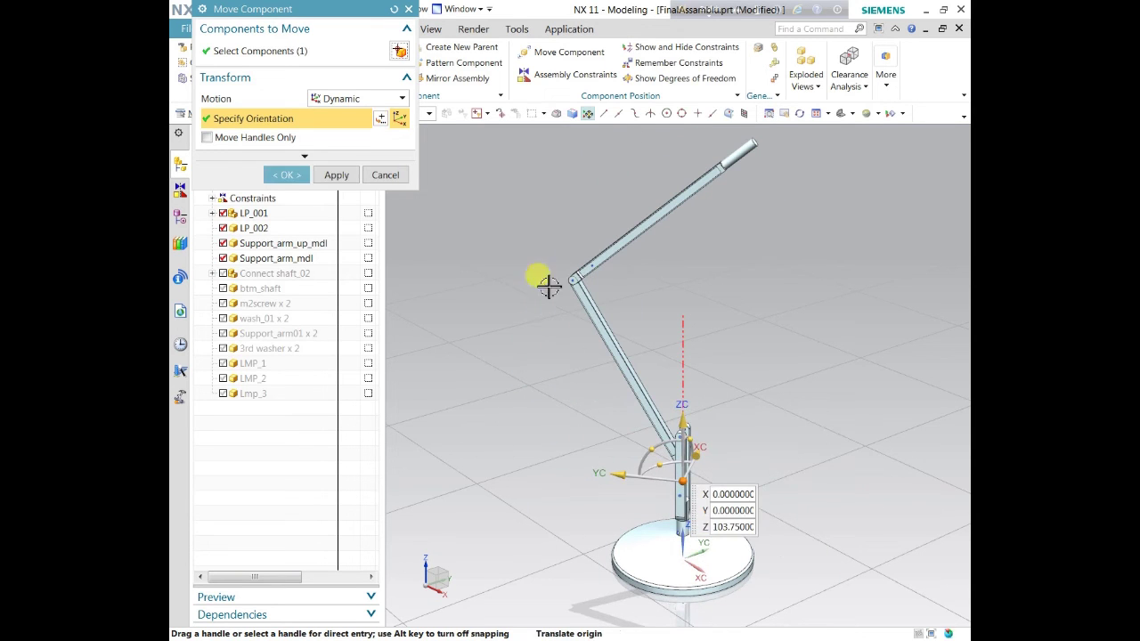
left_click(408, 9)
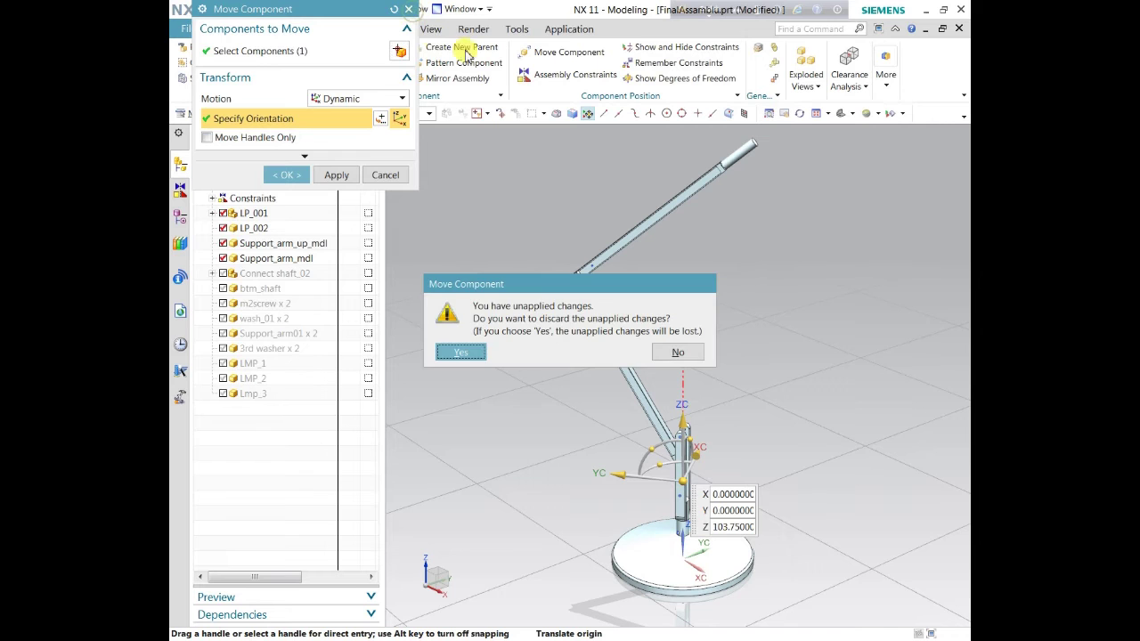
left_click(679, 351)
Show component Connect shaft_02 in the lamp assembly.
scroll(483, 316, "down", 1)
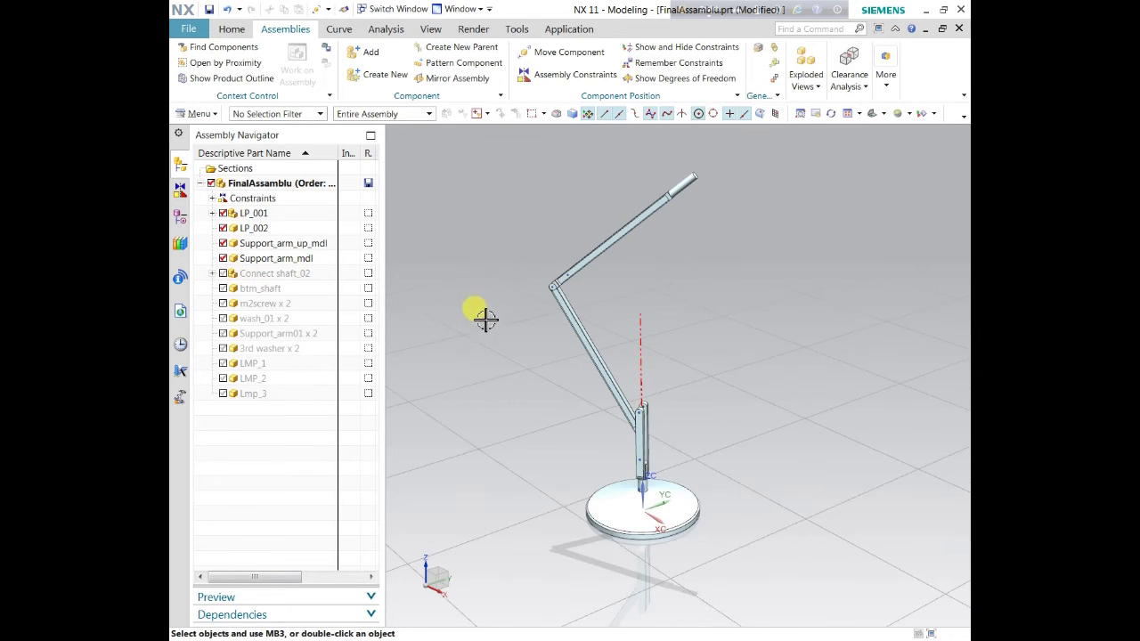
left_click(224, 274)
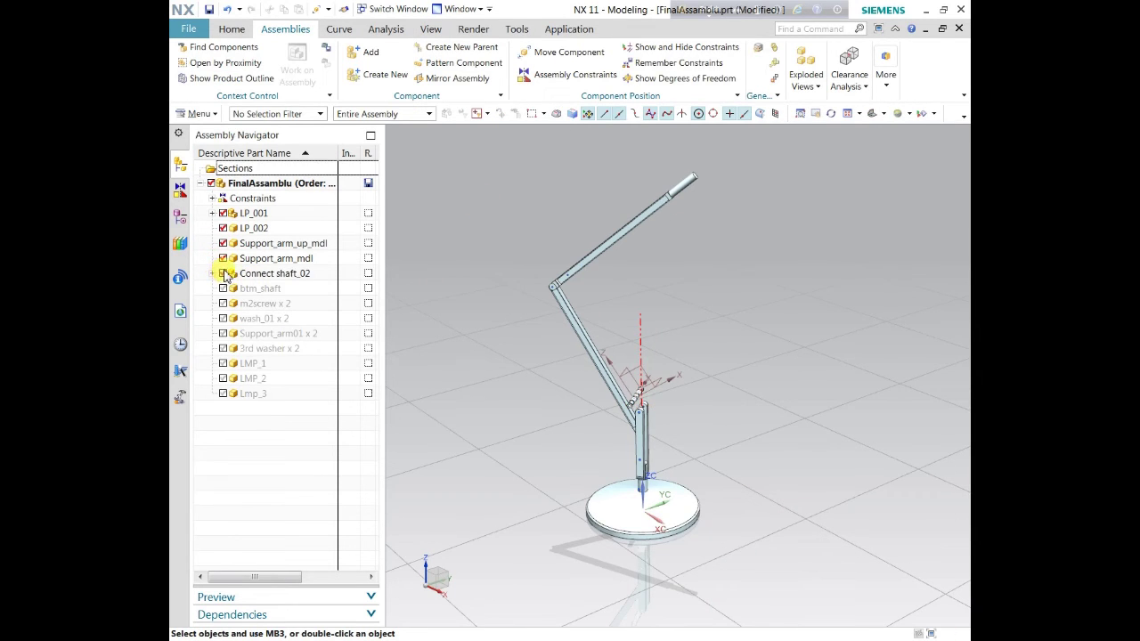
Show components btm_shaft and m2screw in the lamp assembly.
scroll(655, 392, "up", 4)
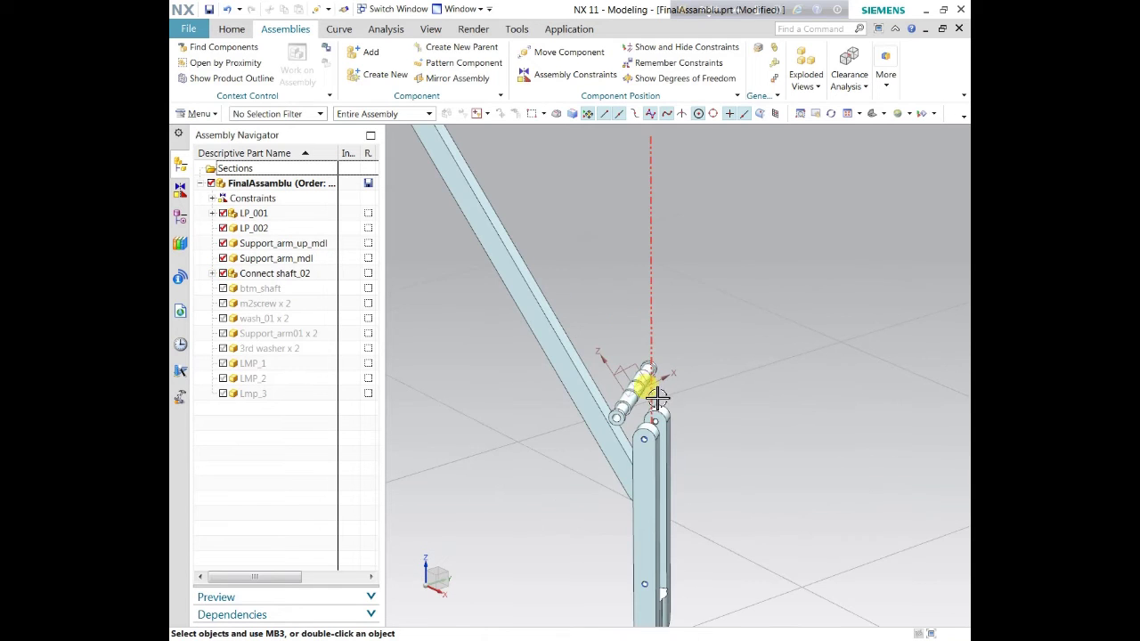
scroll(658, 392, "up", 2)
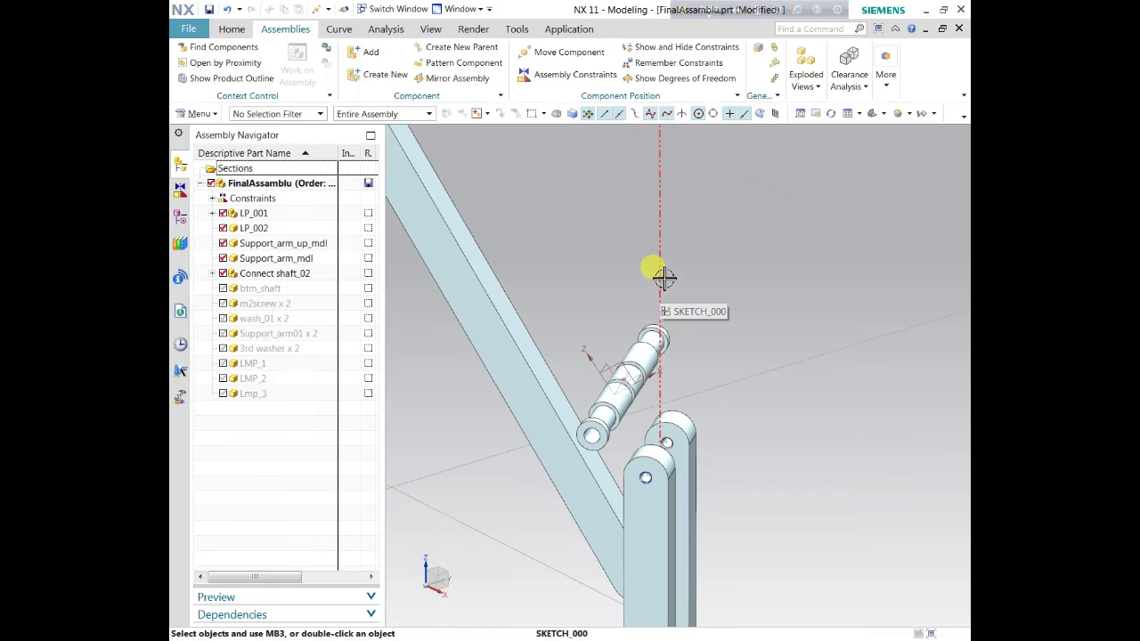
scroll(664, 278, "down", 3)
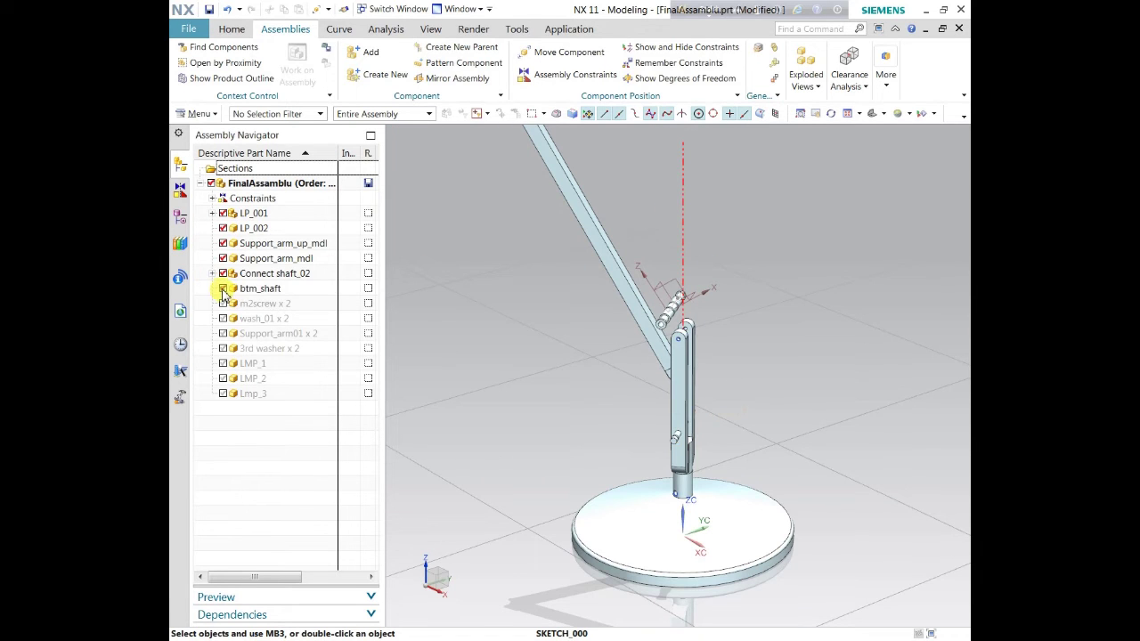
scroll(616, 378, "down", 3)
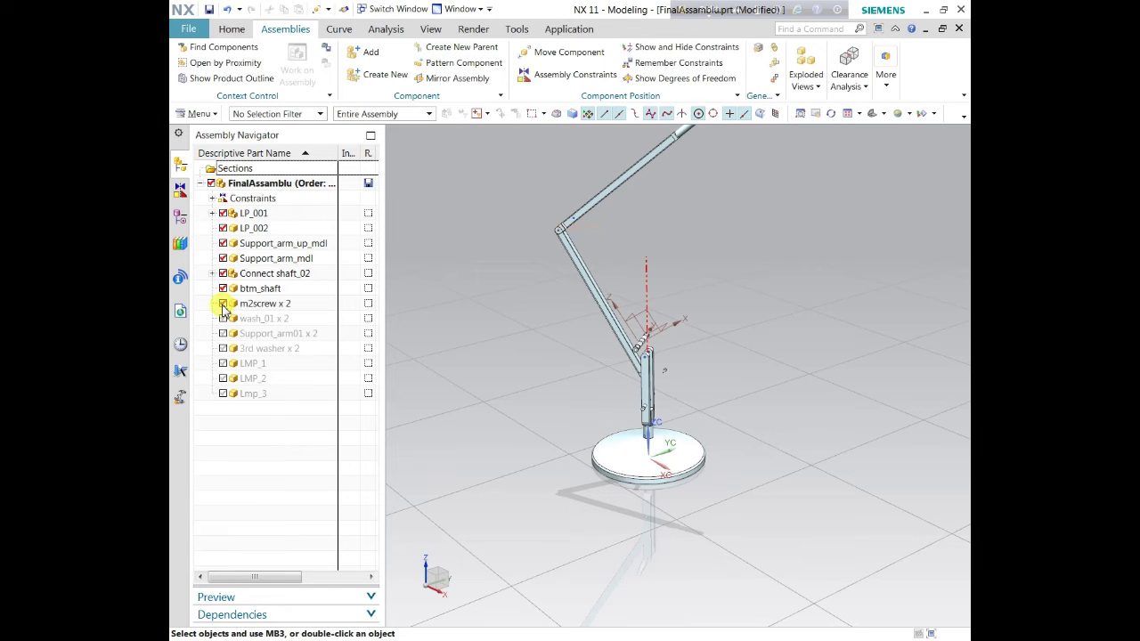
Examine how btm_shaft and the m2screw components are placed at the forked bracket above the lamp base.
scroll(757, 420, "up", 3)
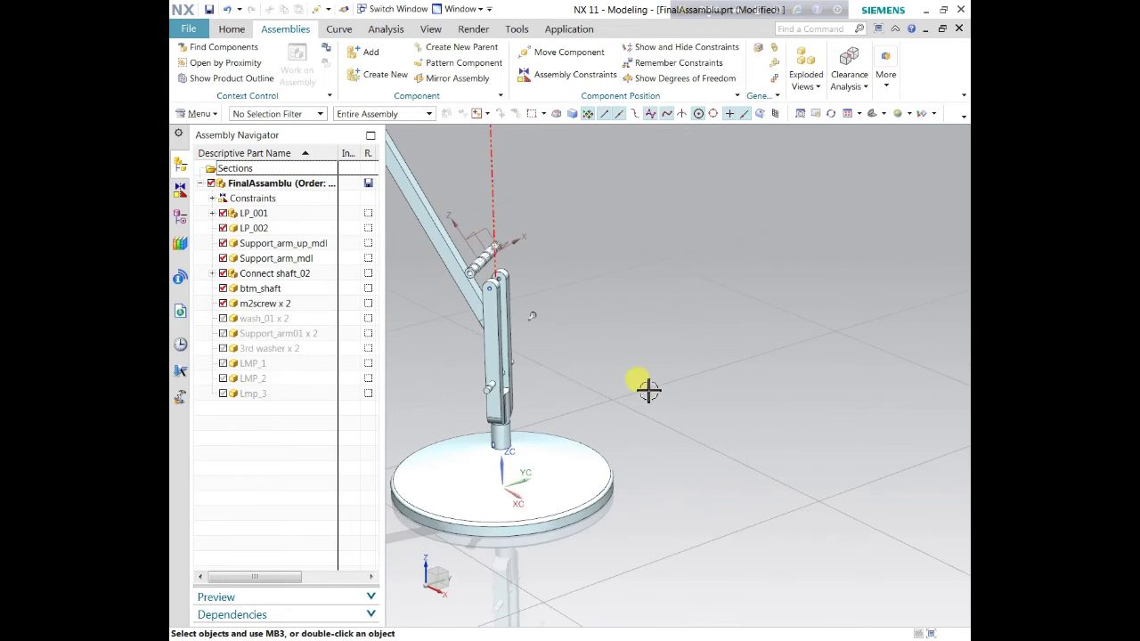
scroll(575, 392, "down", 3)
middle_click_drag(575, 392, 514, 394)
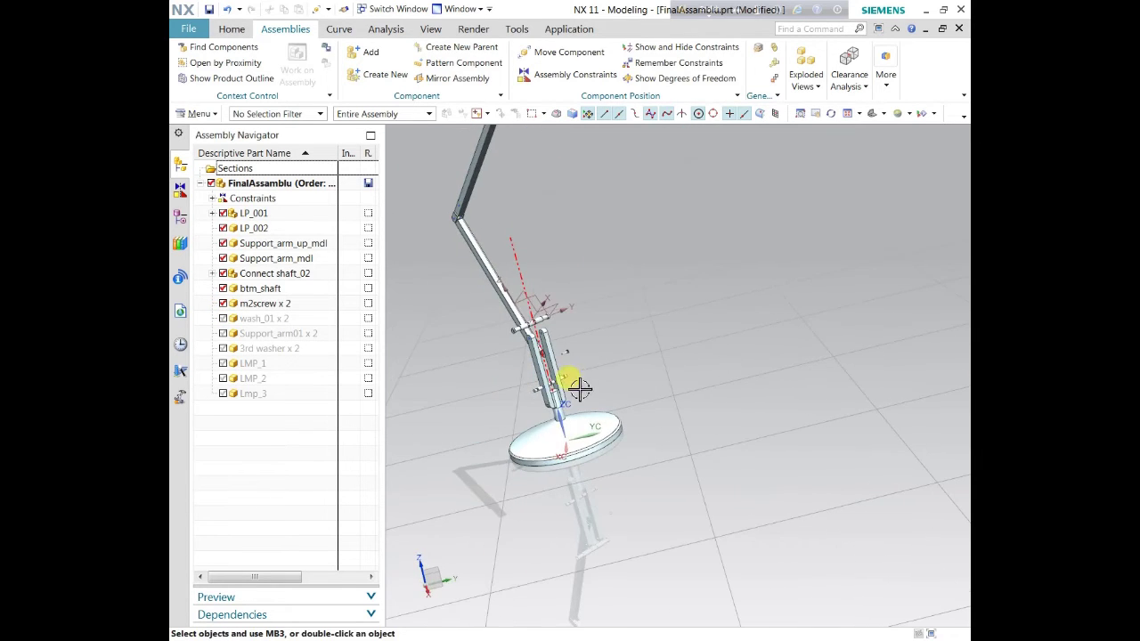
scroll(535, 376, "up", 2)
scroll(616, 377, "up", 3)
scroll(745, 370, "down", 2)
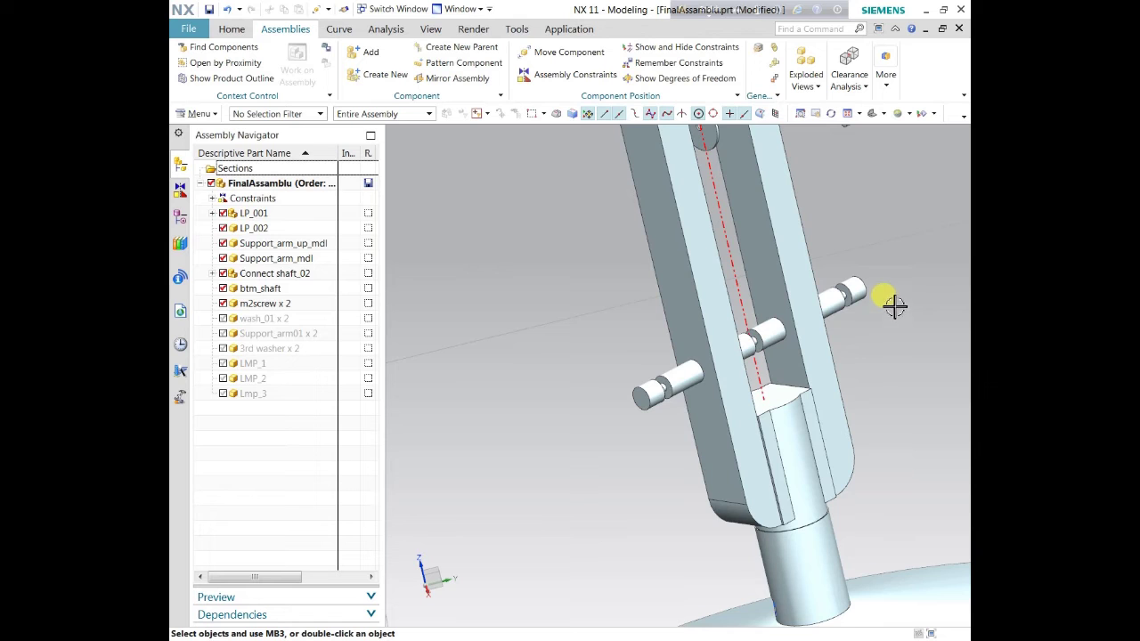
scroll(894, 305, "down", 6)
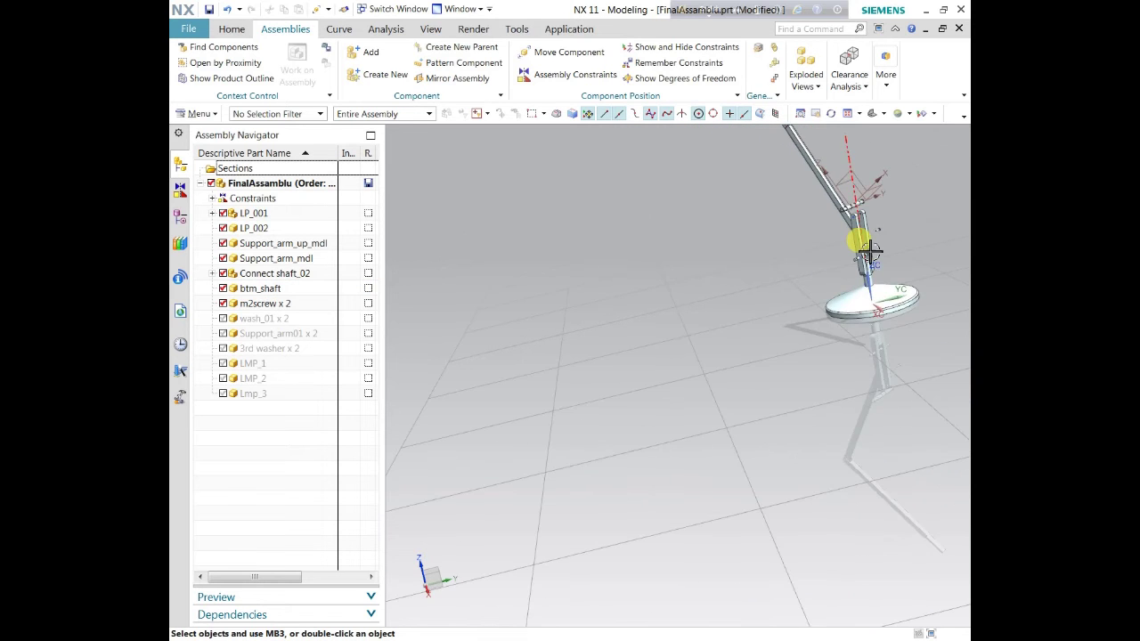
scroll(866, 249, "up", 5)
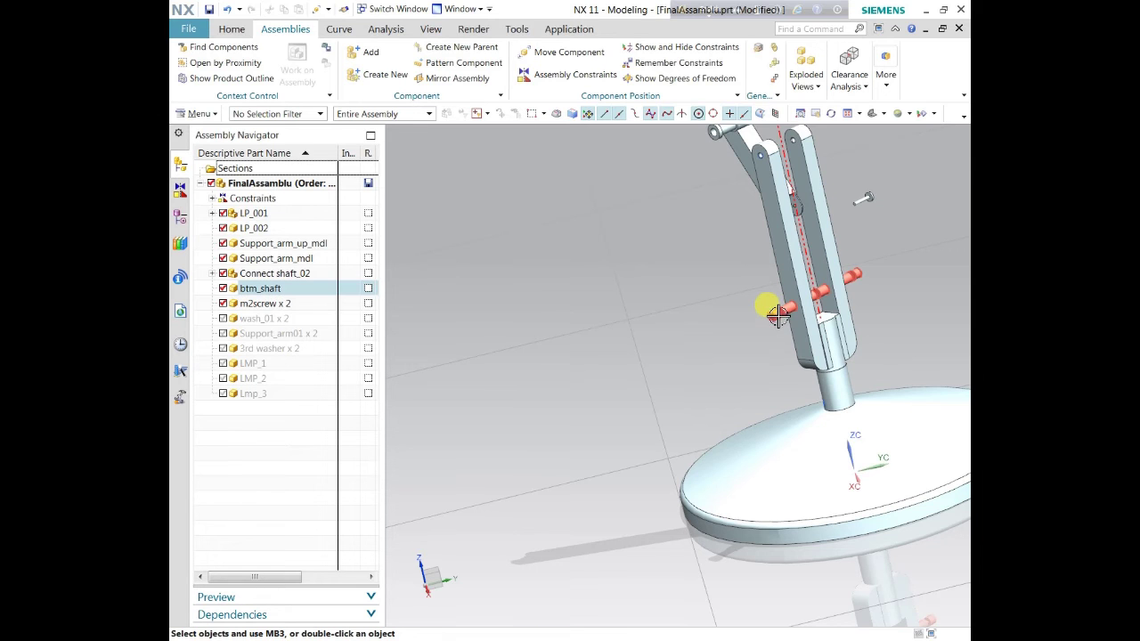
scroll(771, 307, "down", 3)
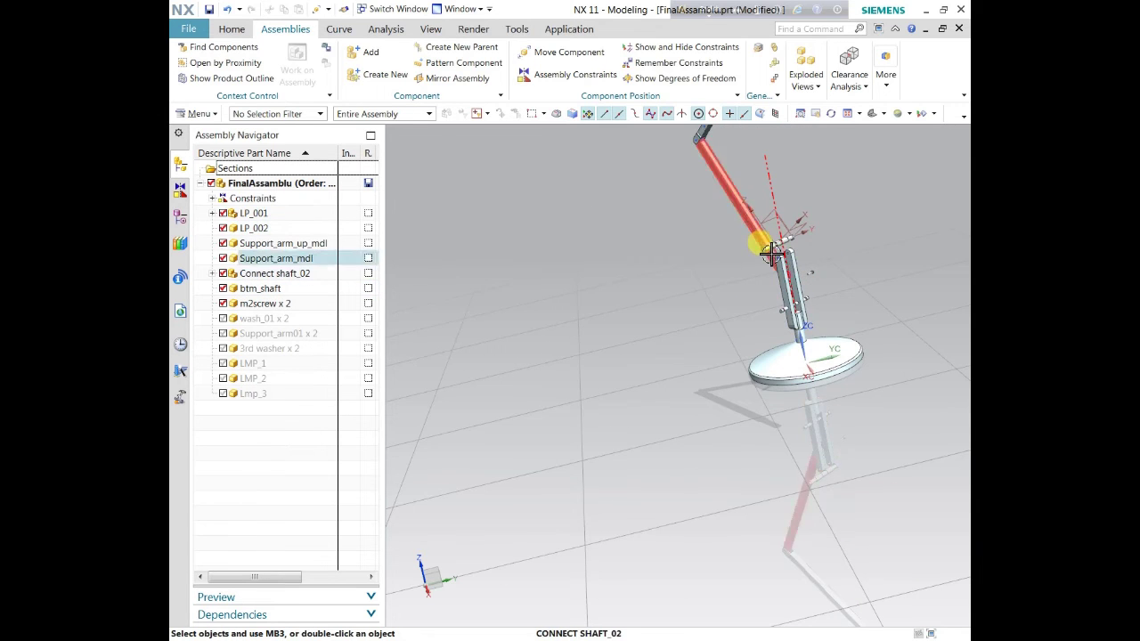
middle_click_drag(771, 254, 947, 306)
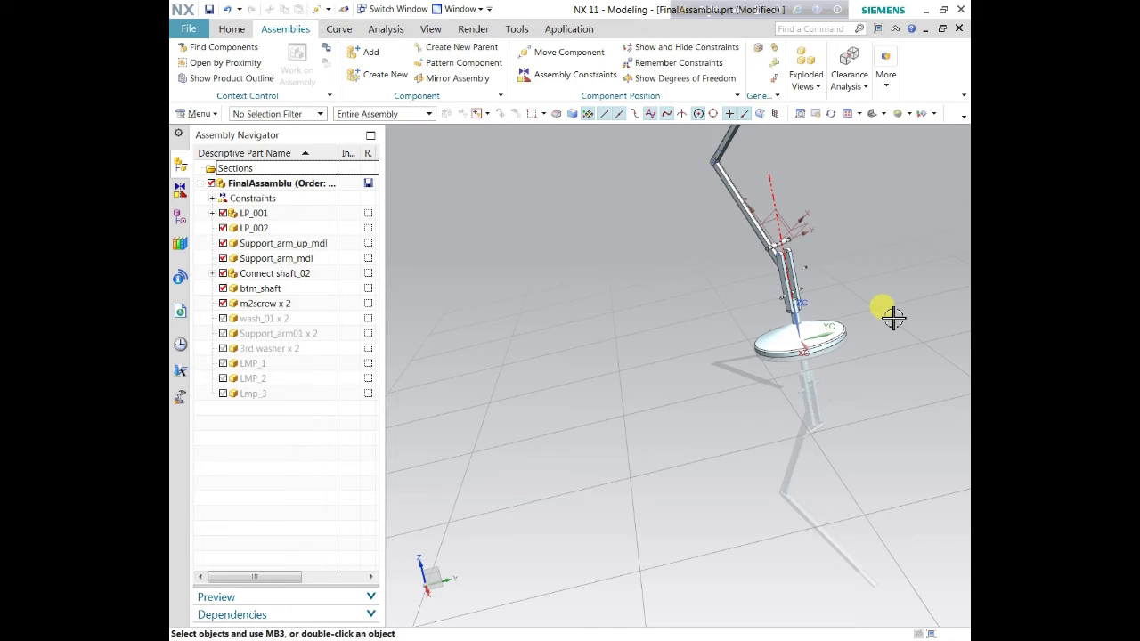
Show components wash_01 and Support_arm01 in the lamp assembly.
left_click(223, 318)
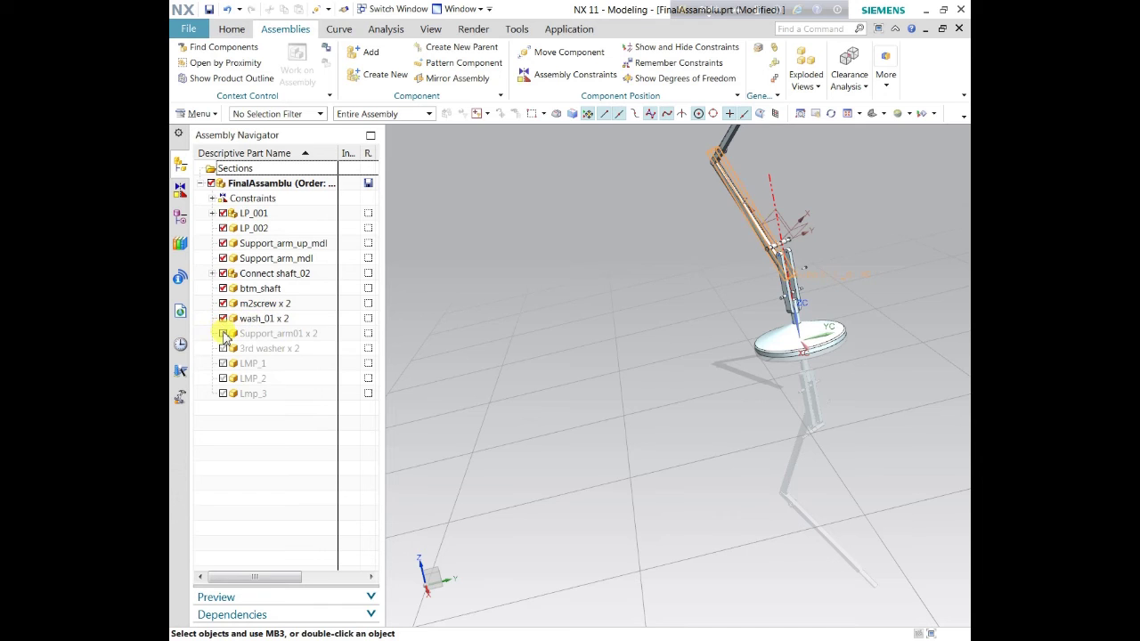
left_click(223, 333)
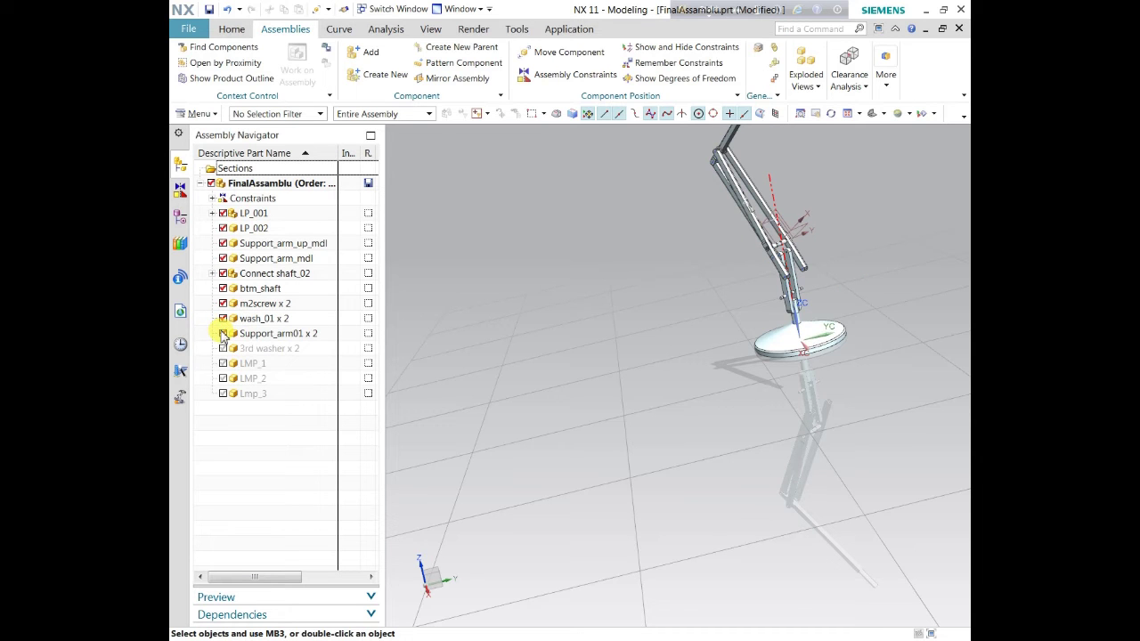
mouse_move(576, 303)
middle_mouse_down()
mouse_move(641, 240)
mouse_move(556, 343)
mouse_move(644, 333)
mouse_move(725, 301)
mouse_move(749, 325)
middle_mouse_up()
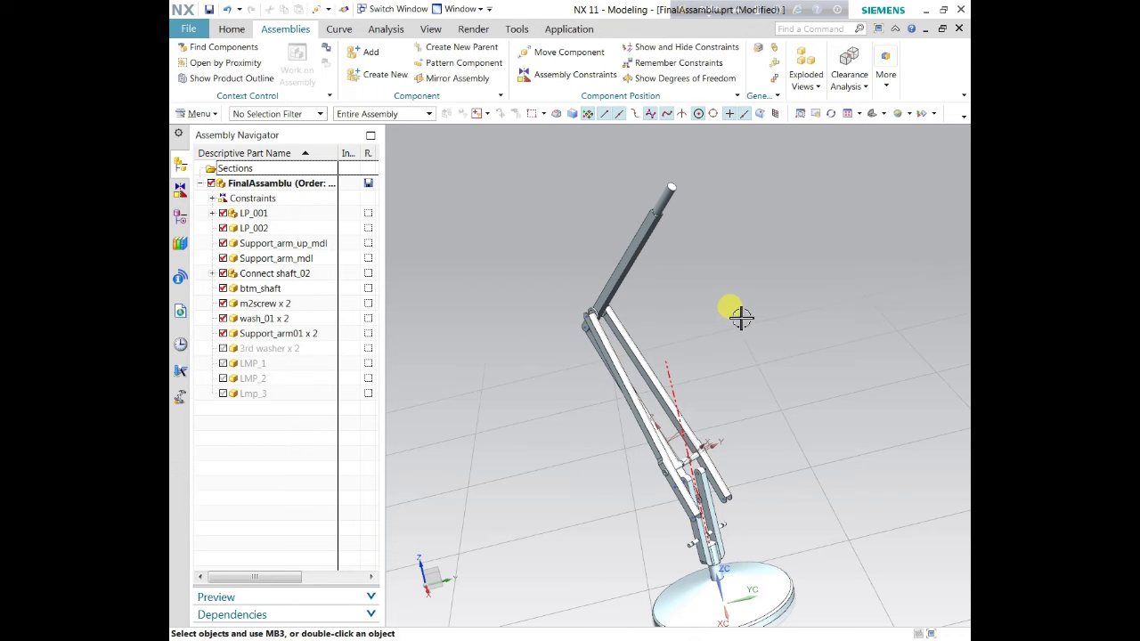
middle_click_drag(741, 318, 728, 297)
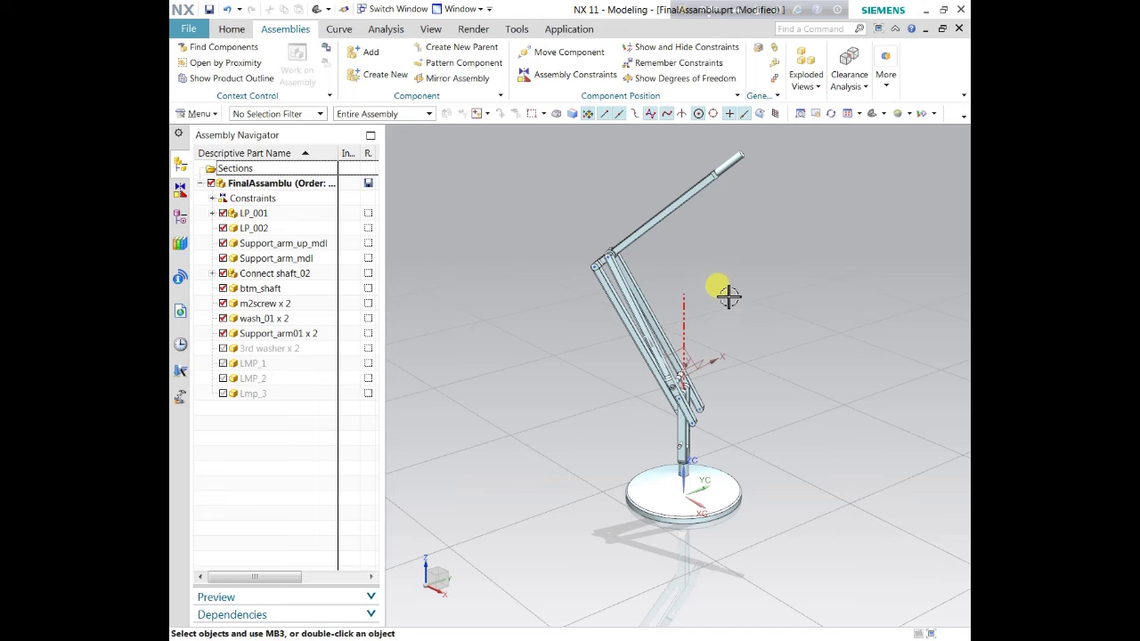
Show the 3rd washer components and inspect them at the arm joints.
left_click(222, 348)
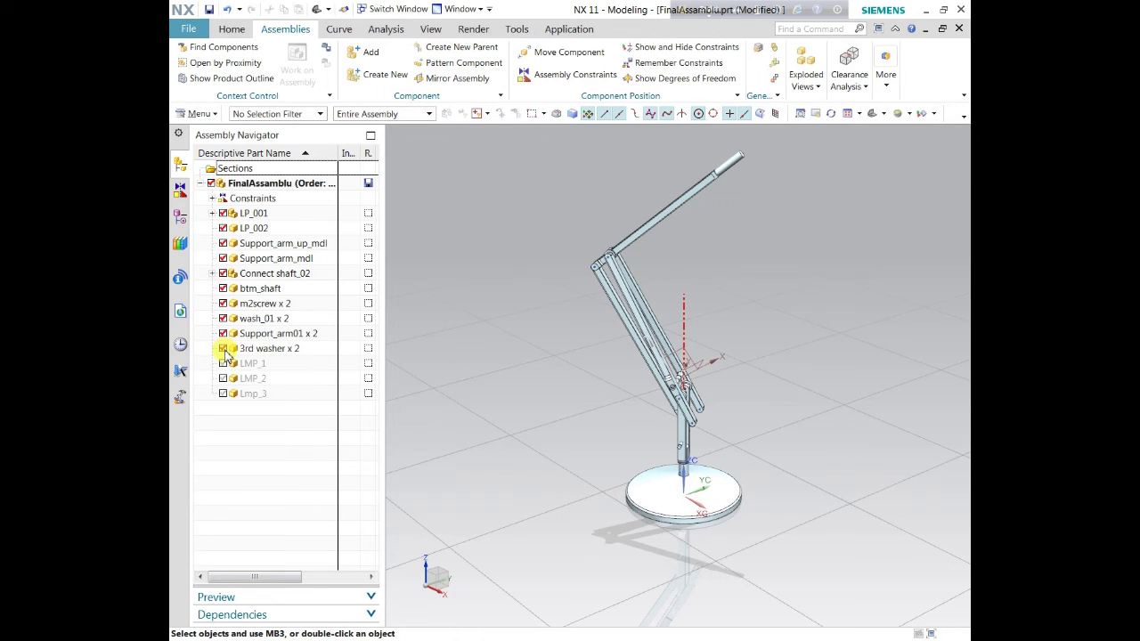
scroll(743, 308, "up", 4)
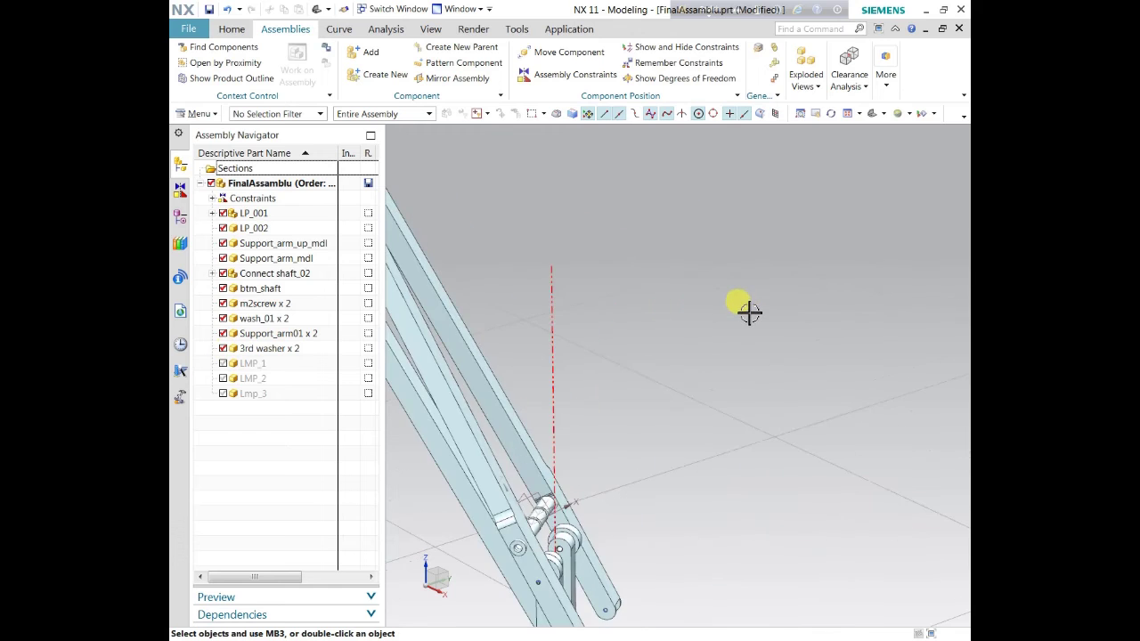
scroll(755, 312, "down", 3)
scroll(392, 342, "down", 3)
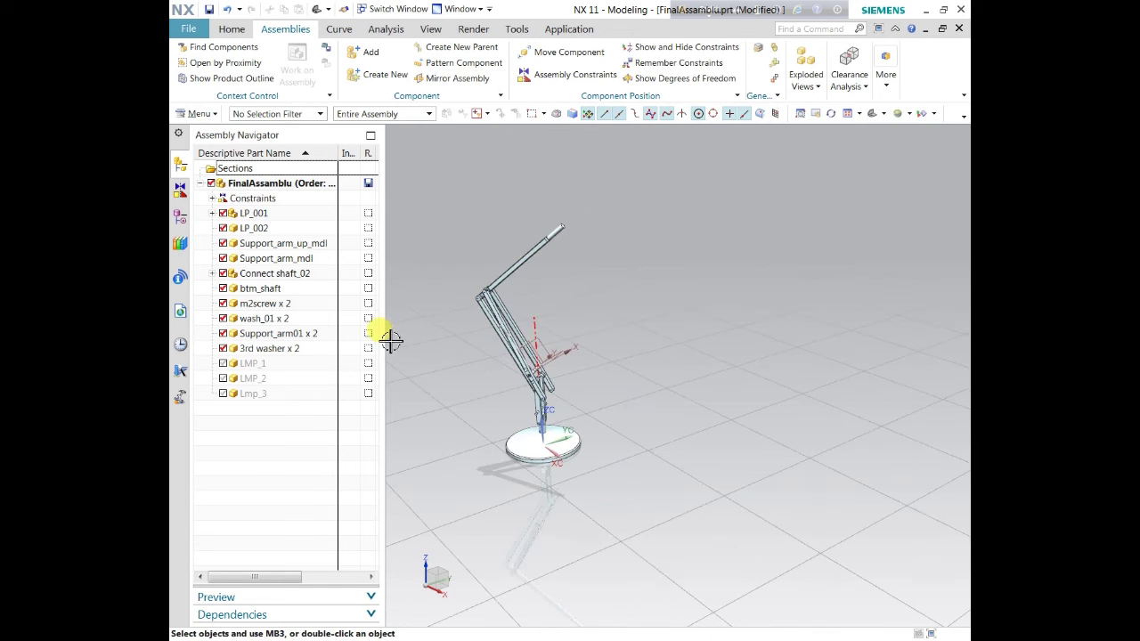
Show the lamp head components LMP_1, LMP_2 and Lmp_3 at the end of the upper arm.
left_click(222, 363)
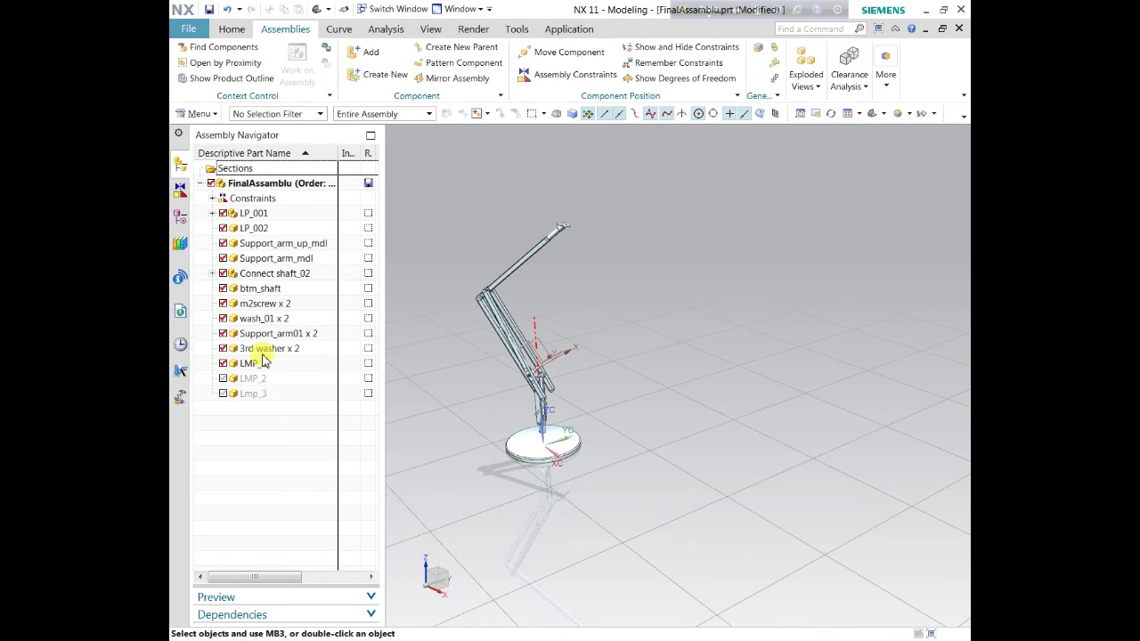
scroll(639, 216, "up", 2)
scroll(570, 224, "up", 3)
scroll(438, 241, "down", 4)
scroll(593, 234, "up", 3)
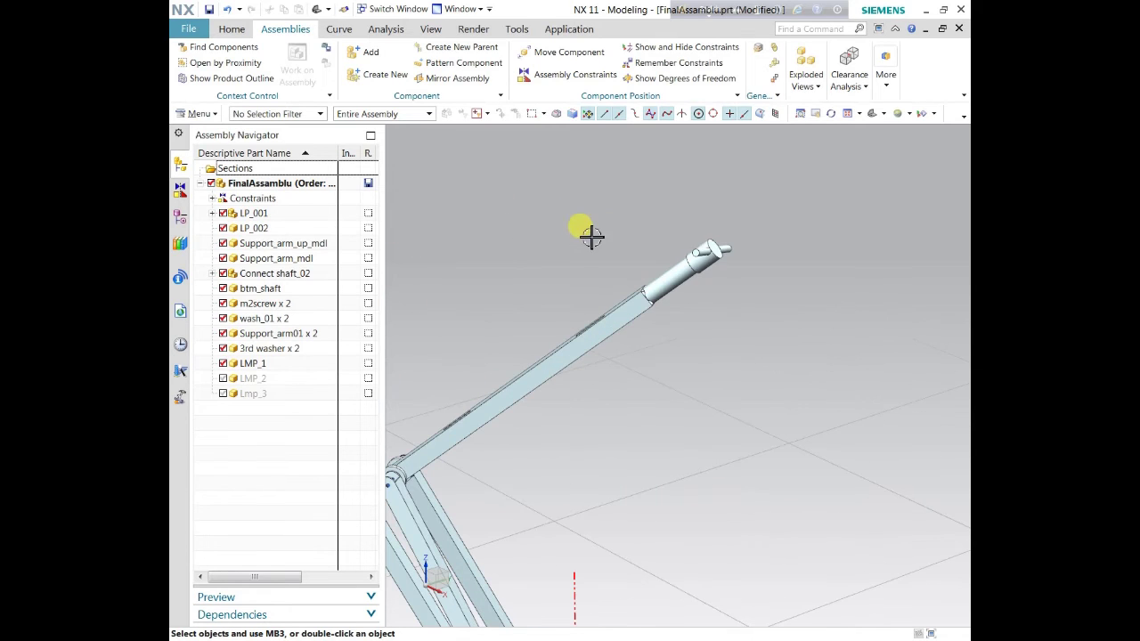
scroll(704, 238, "up", 2)
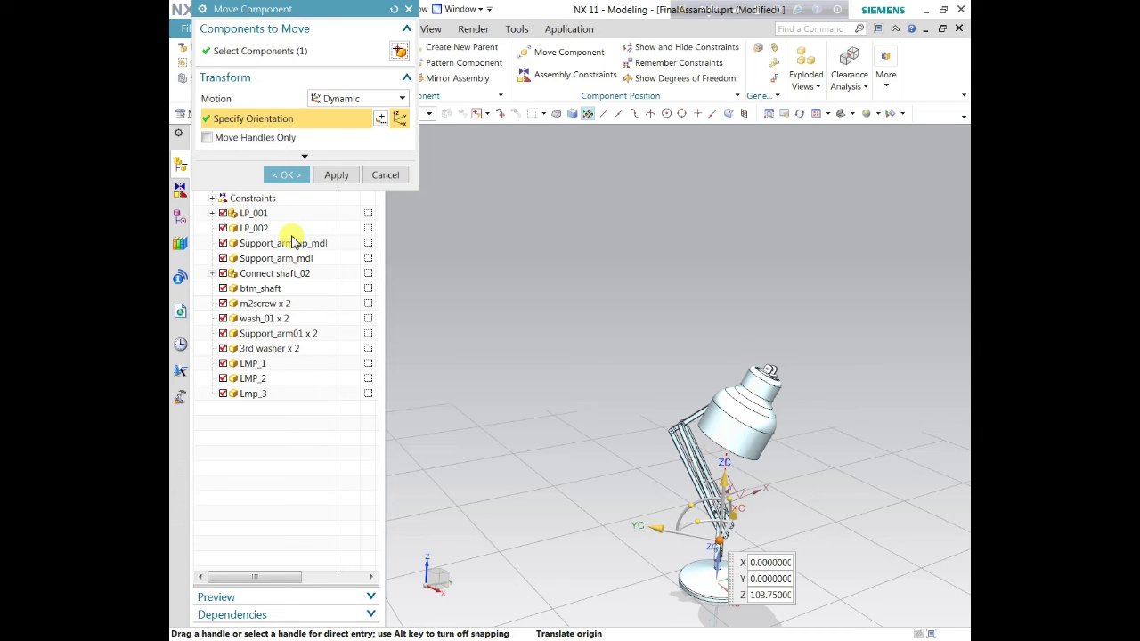
Accept the open Move Component operation and hide SUPPORT_ARM of Connect shaft_02.
left_click(284, 180)
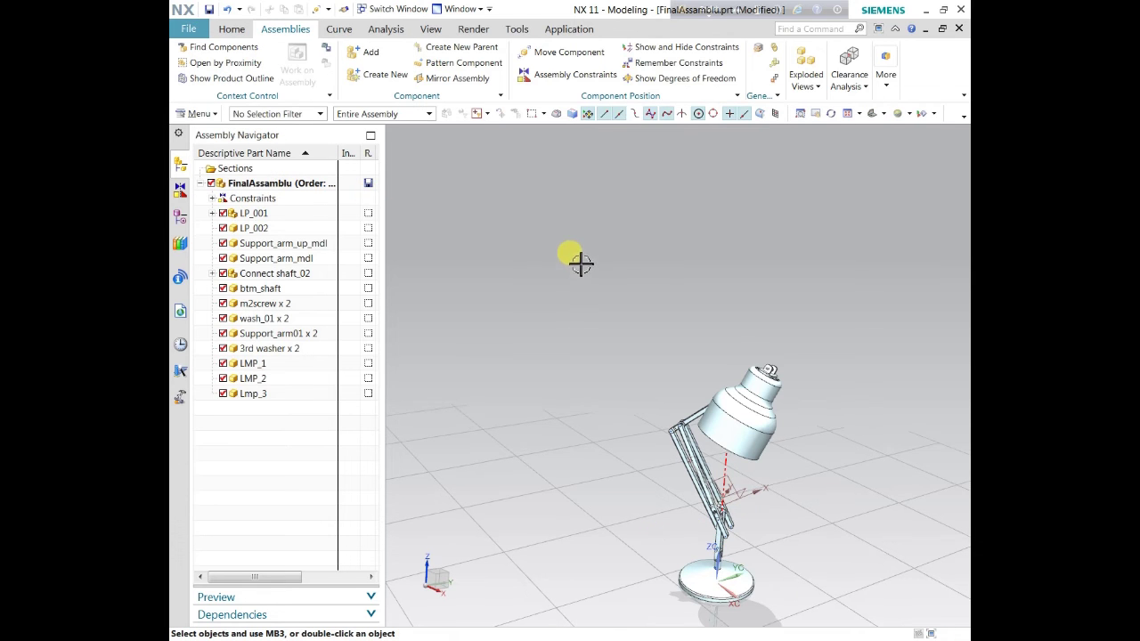
right_click(737, 489)
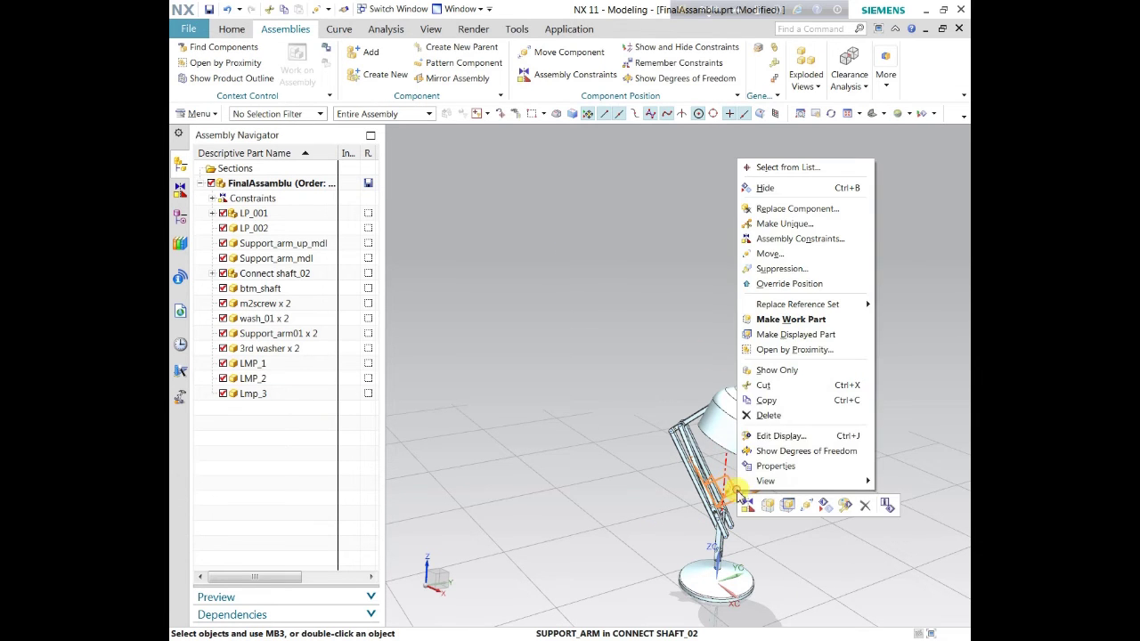
left_click(764, 187)
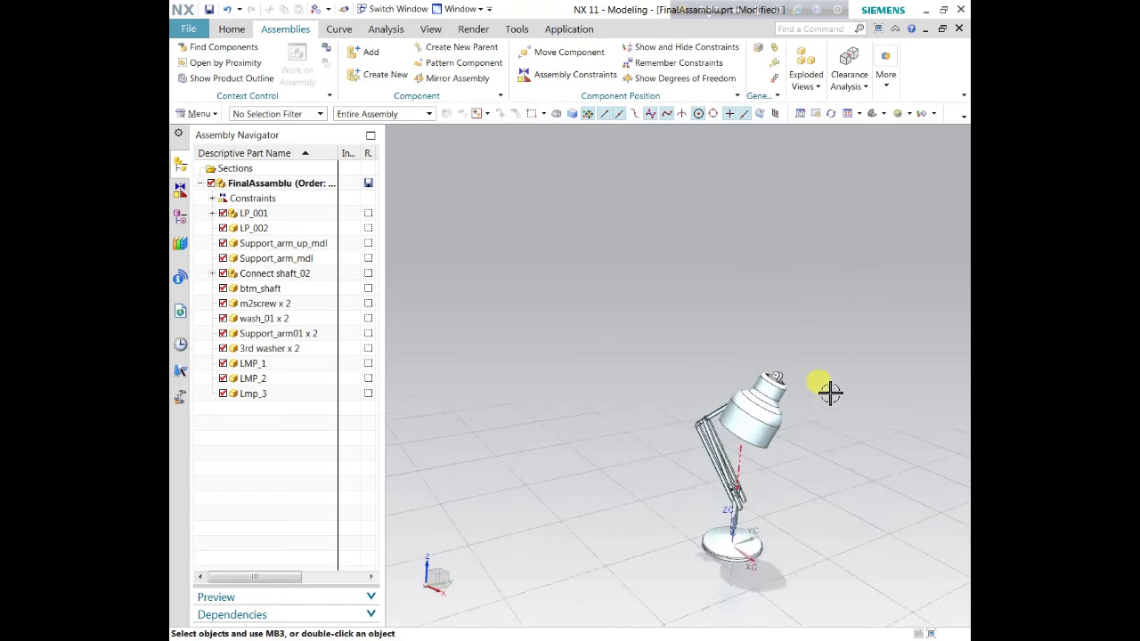
Rotate Support_arm_up_mdl about its XC axis with a dynamic Move Component, swinging the upper arm and lamp head, and close the command keeping the change.
middle_click_drag(800, 454, 632, 372)
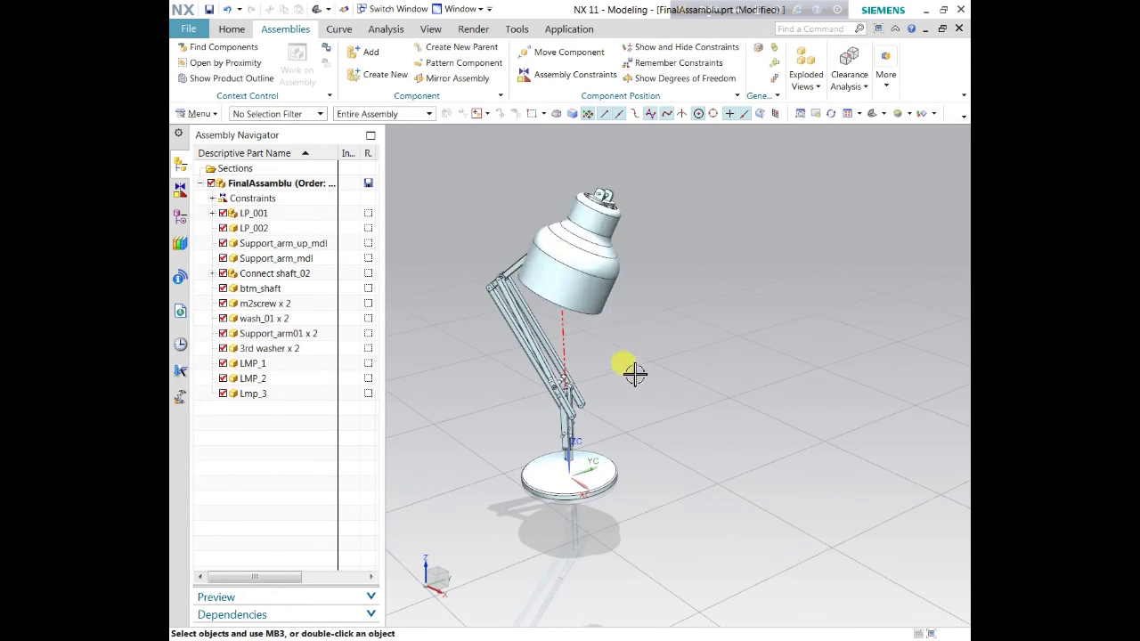
right_click(519, 265)
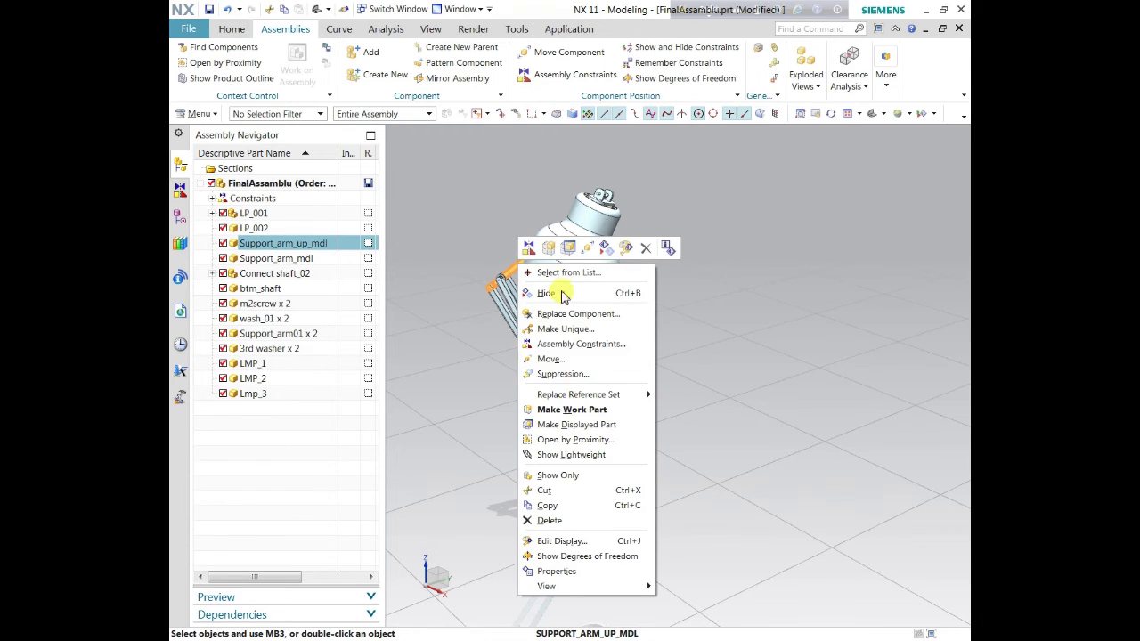
left_click(560, 362)
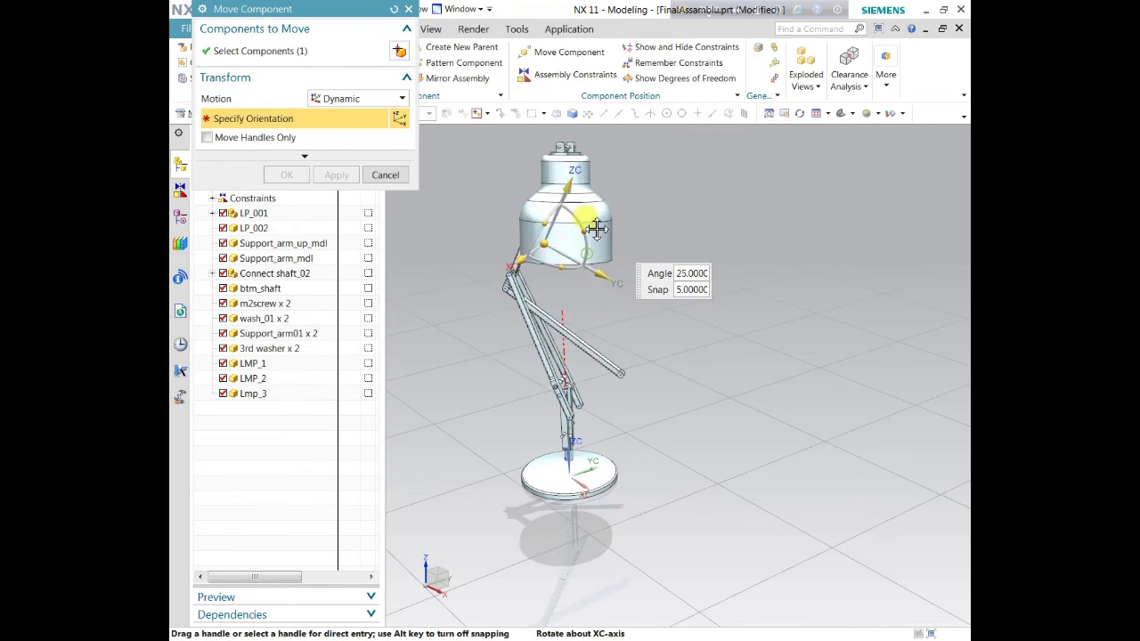
left_click_drag(597, 227, 581, 278)
scroll(533, 196, "up", 5)
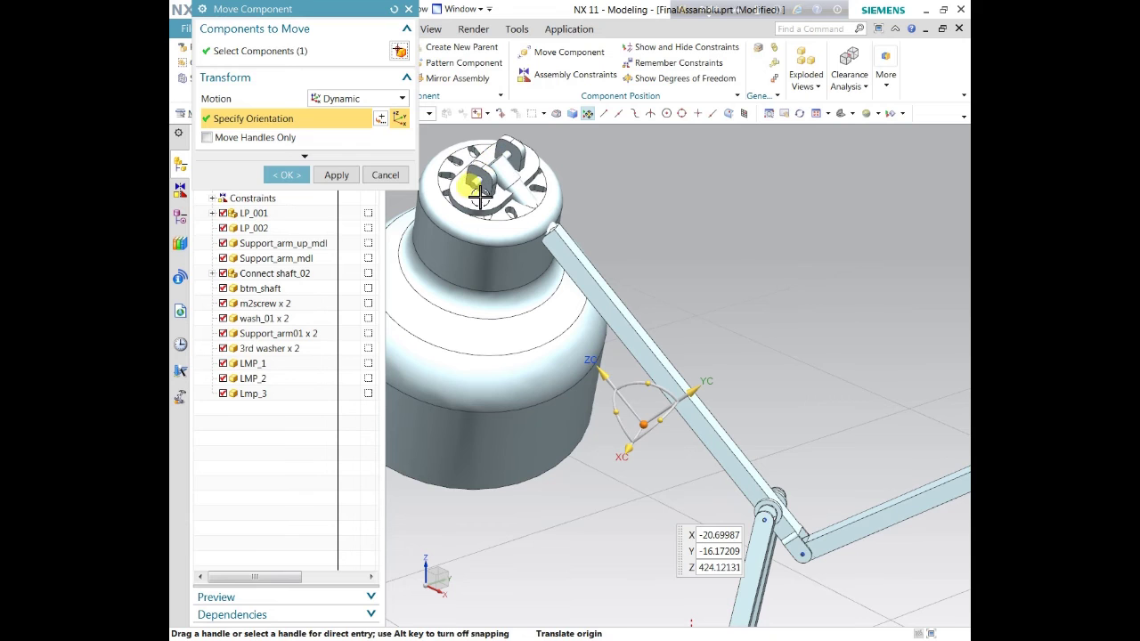
left_click(407, 10)
Rotate the lamp head Lmp_3 about its XC axis with a dynamic Move Component and close the command keeping the change.
left_click(497, 219)
right_click(497, 224)
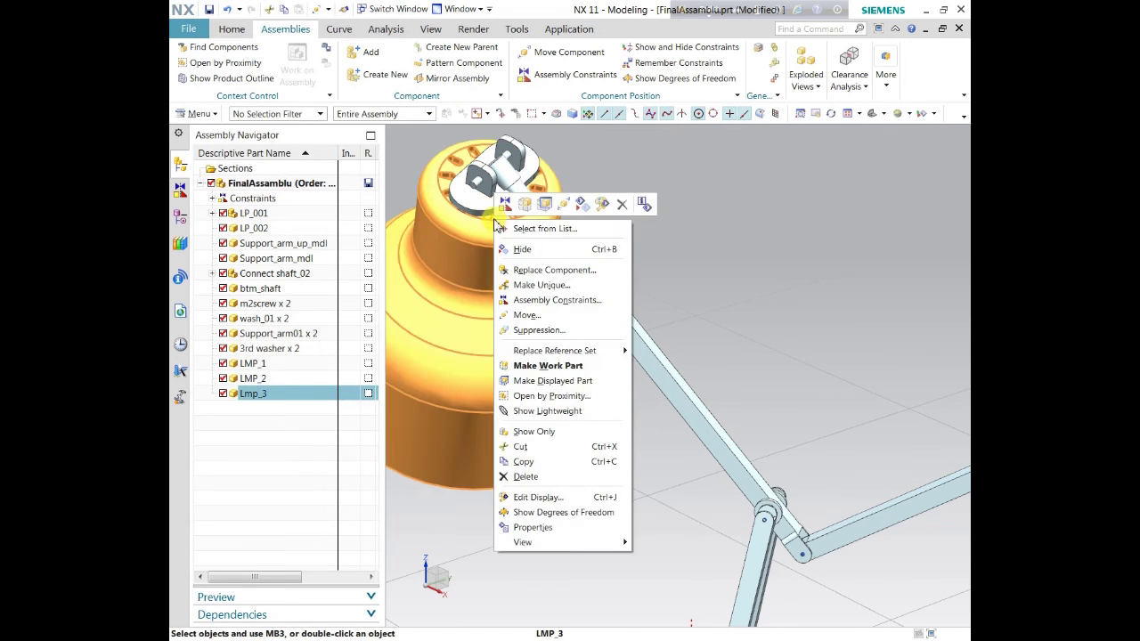
left_click(525, 316)
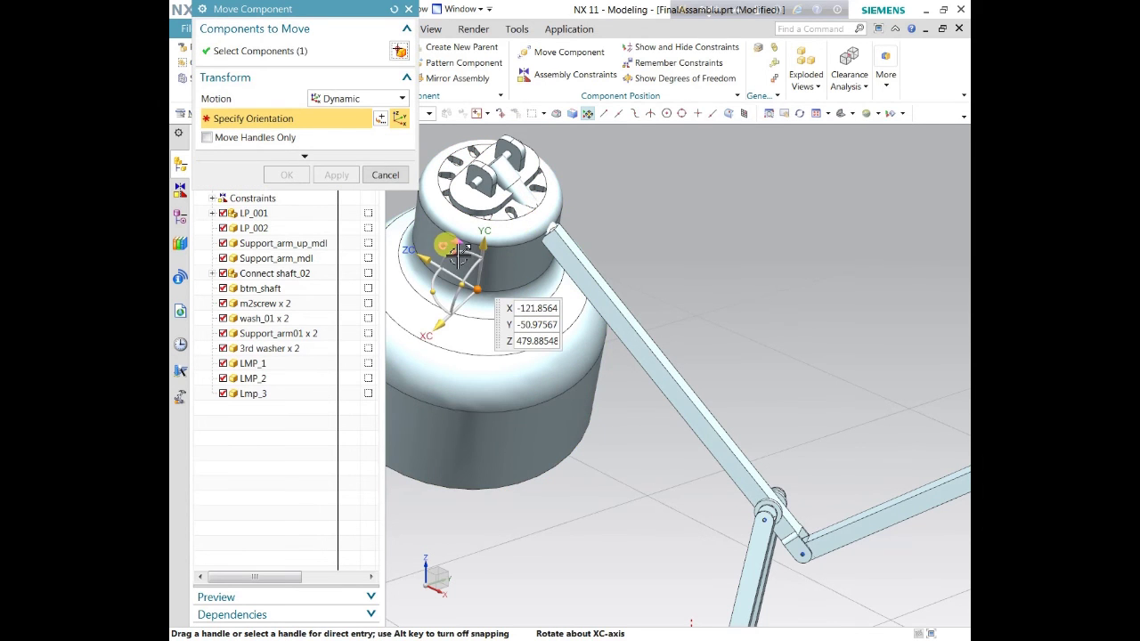
left_click_drag(459, 254, 487, 256)
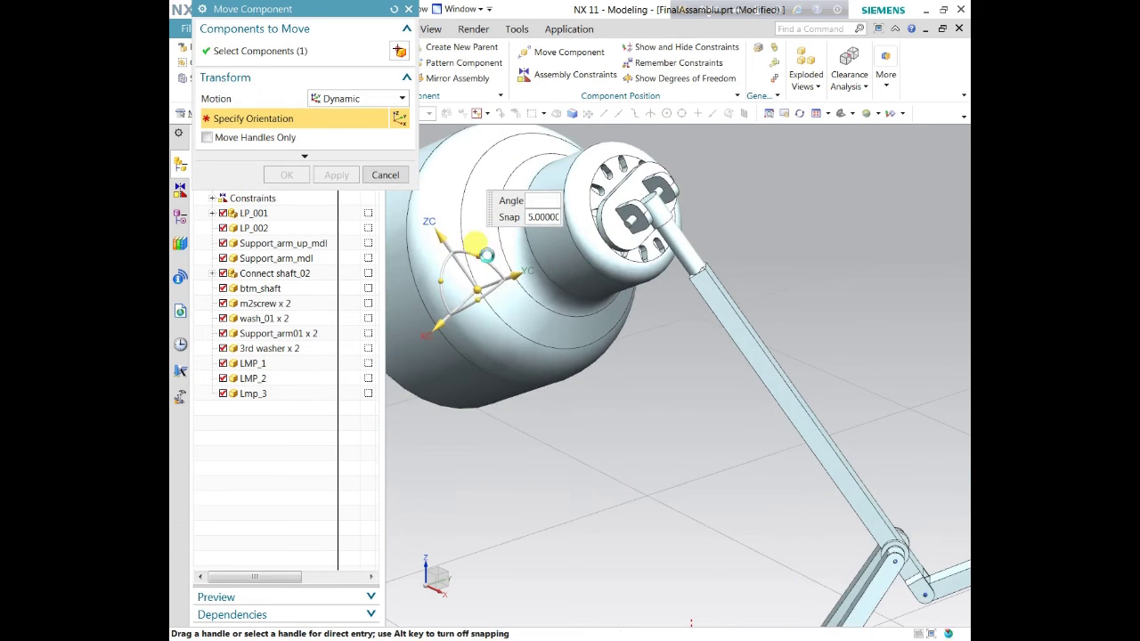
scroll(793, 303, "down", 4)
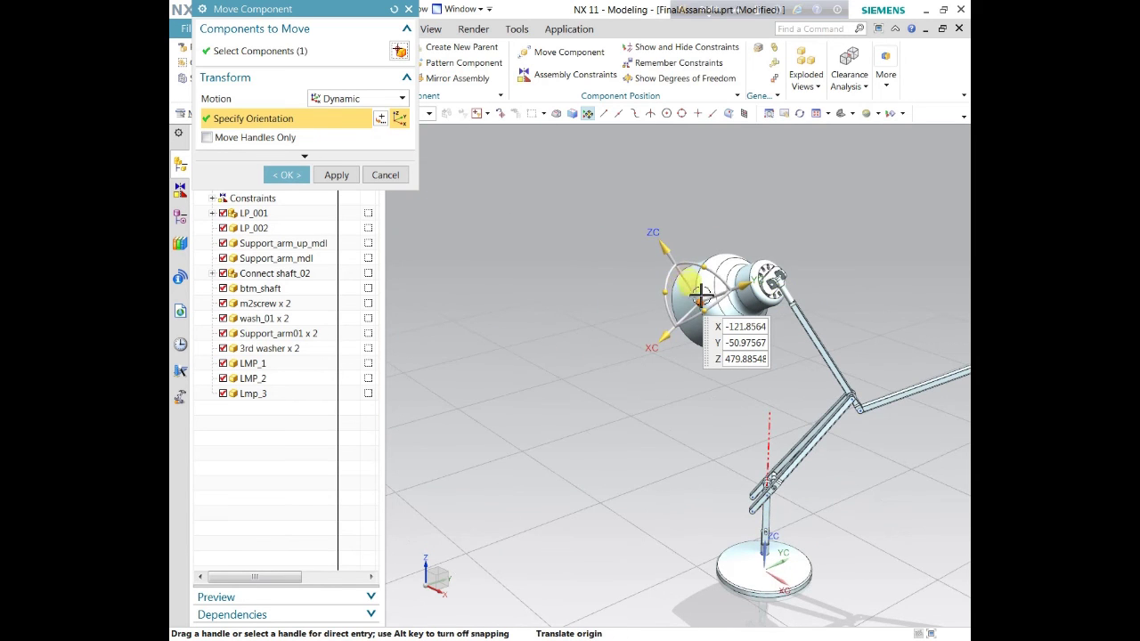
scroll(709, 323, "up", 5)
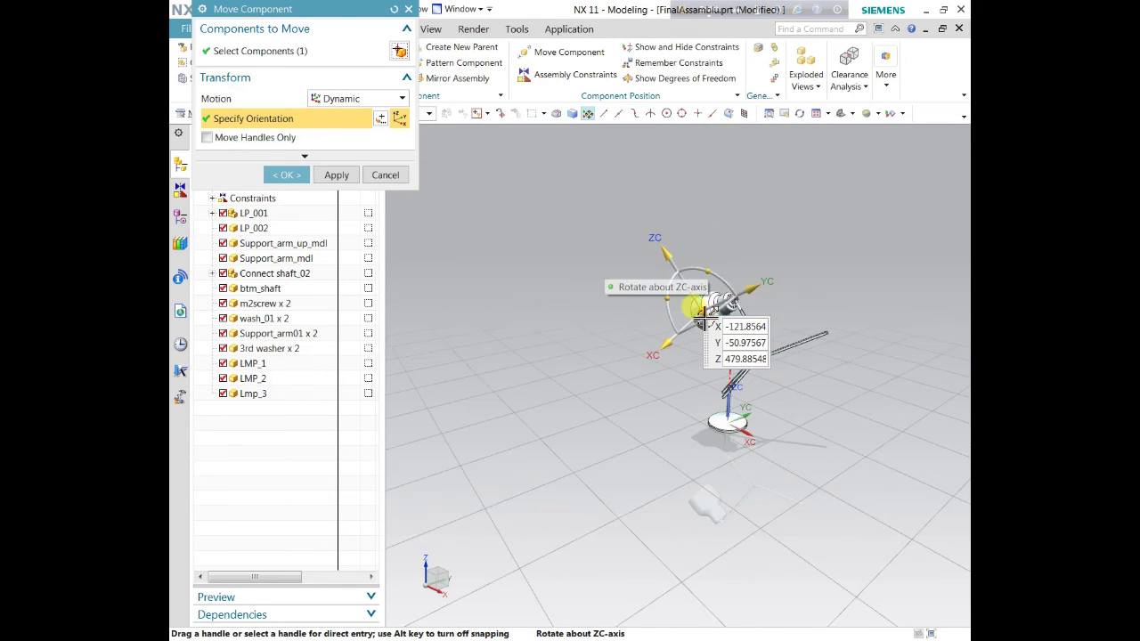
scroll(723, 303, "up", 2)
scroll(703, 330, "down", 6)
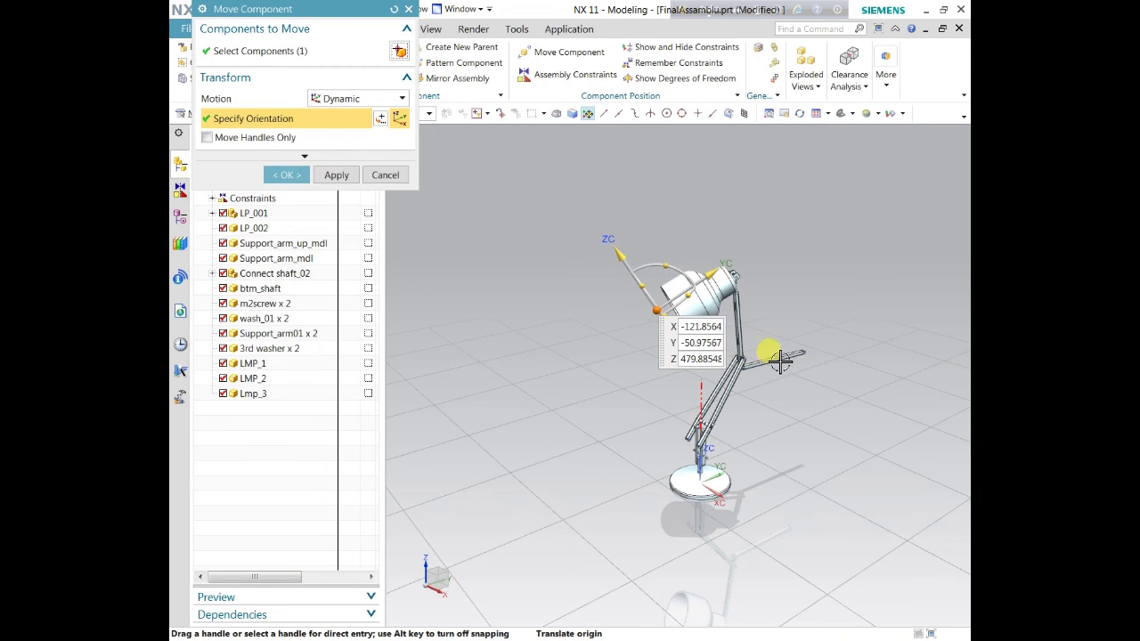
key("Escape")
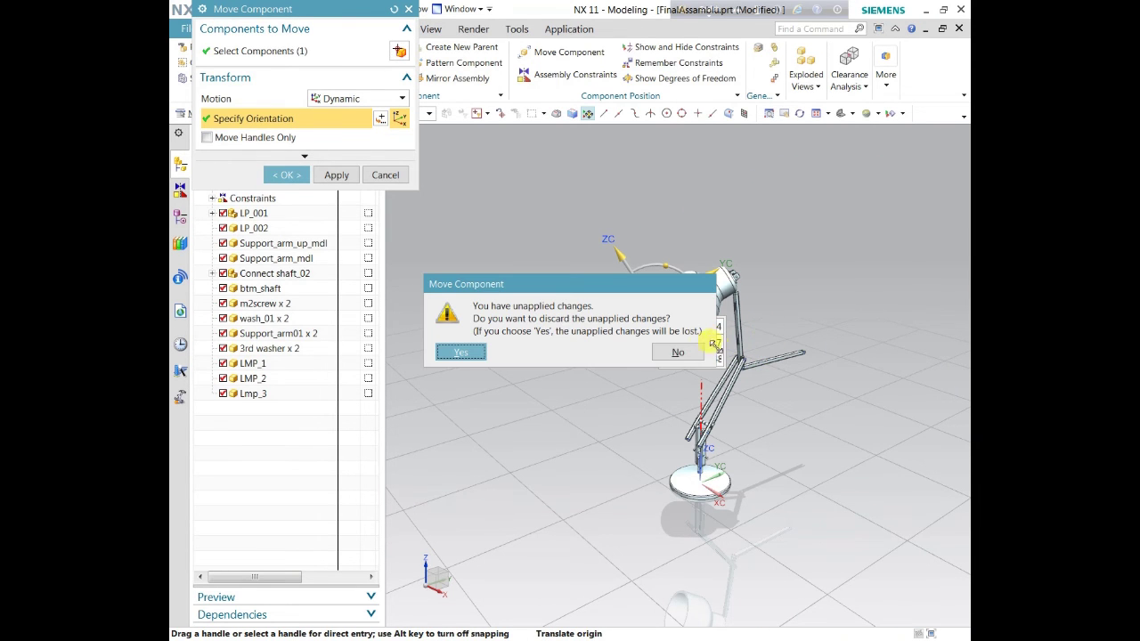
left_click(680, 353)
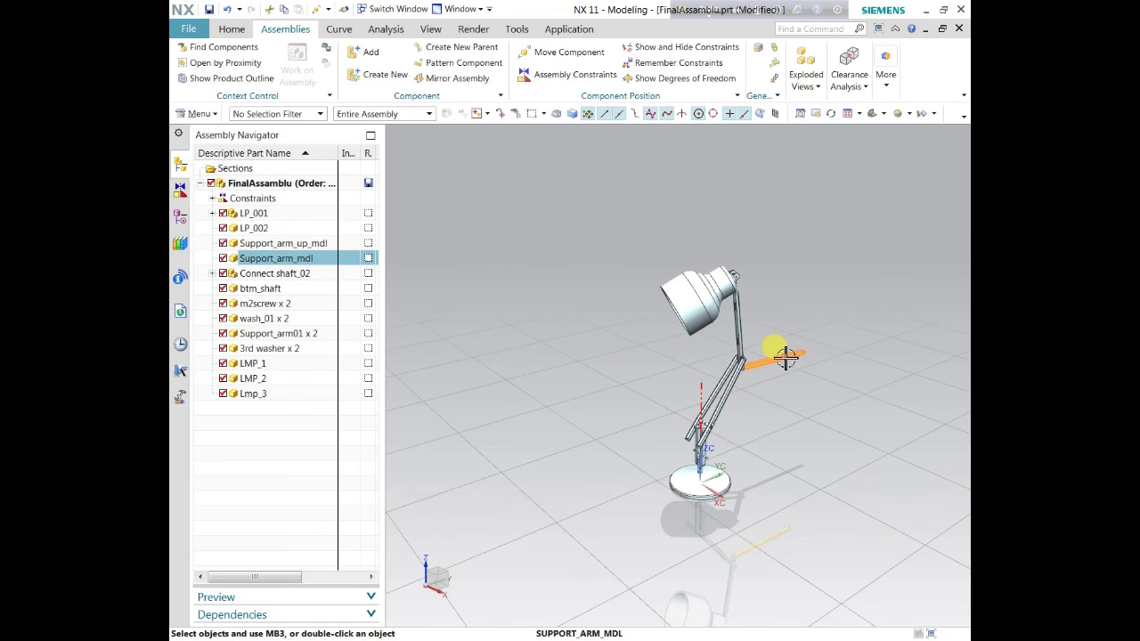
Swing Support_arm_mdl about its ZC axis in two dynamic Move Component rotations and accept the new position.
right_click(785, 361)
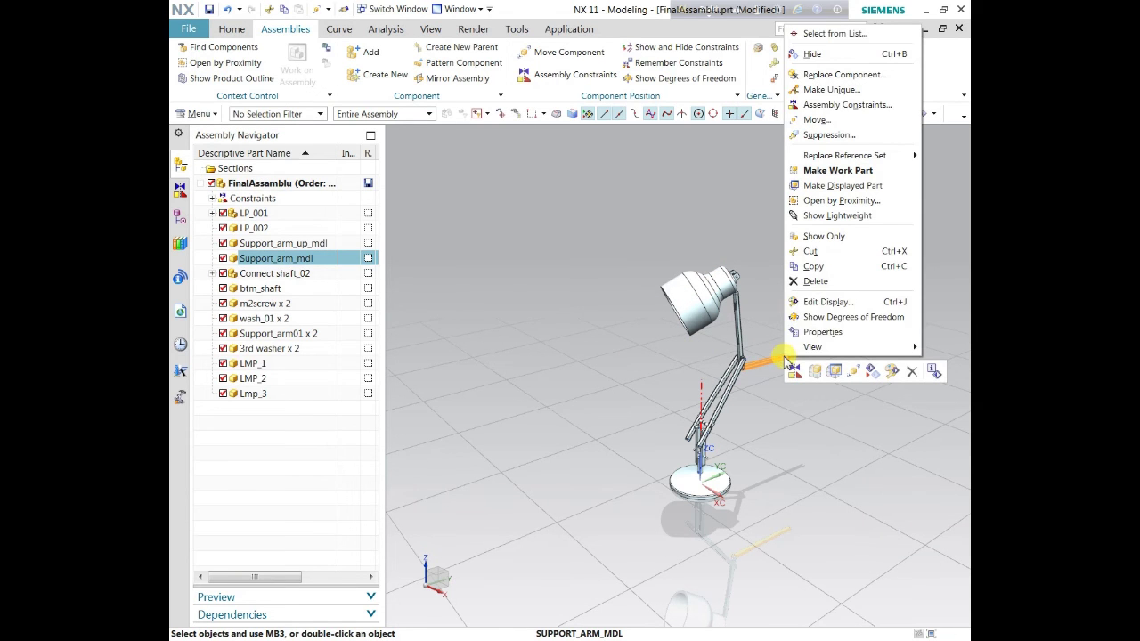
left_click(818, 119)
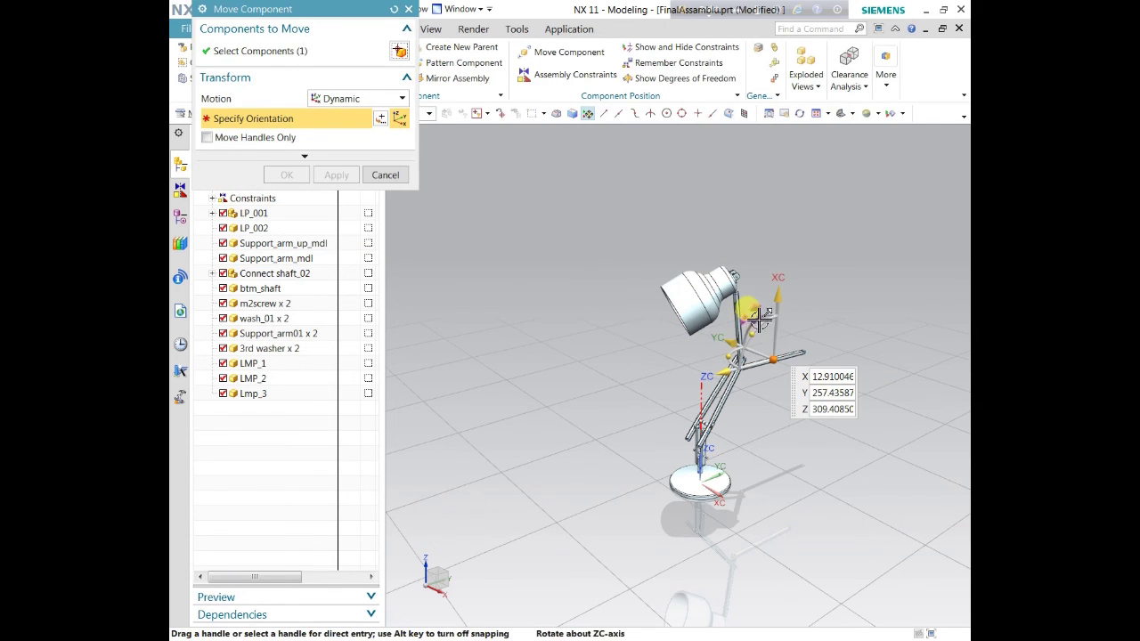
left_click_drag(762, 323, 820, 425)
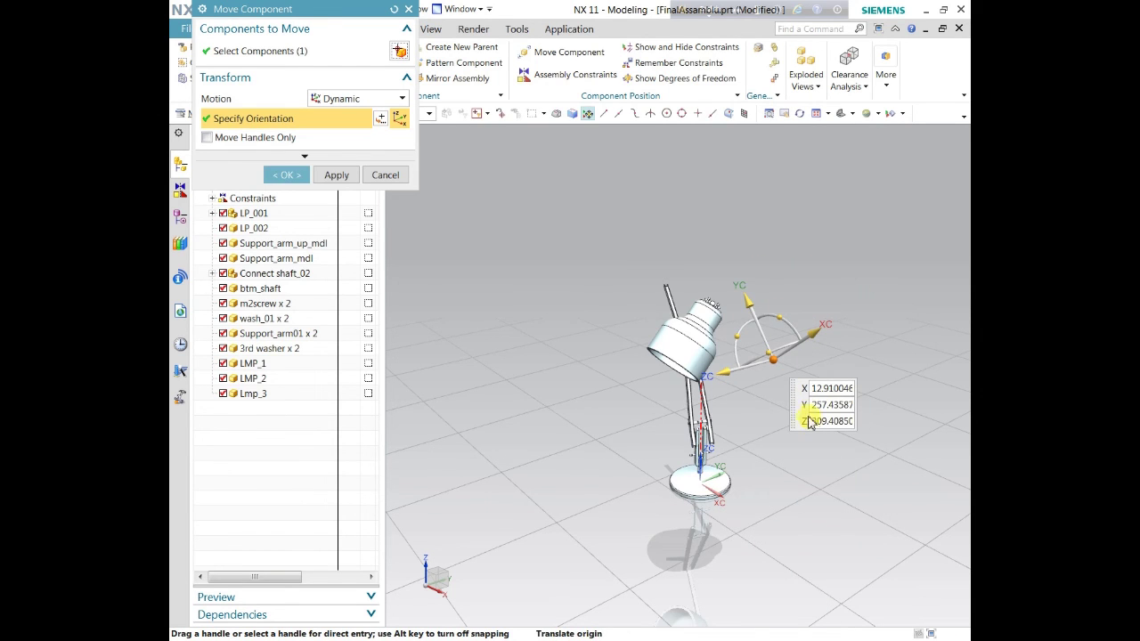
left_click_drag(779, 321, 758, 372)
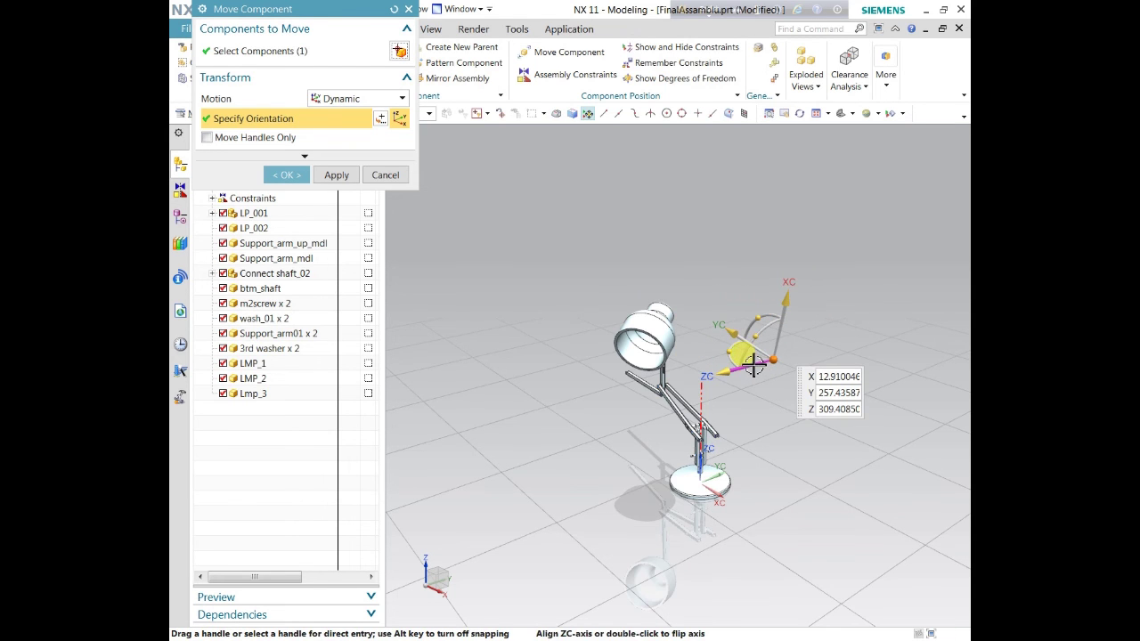
scroll(754, 365, "up", 3)
middle_click_drag(649, 326, 707, 386)
middle_click(707, 385)
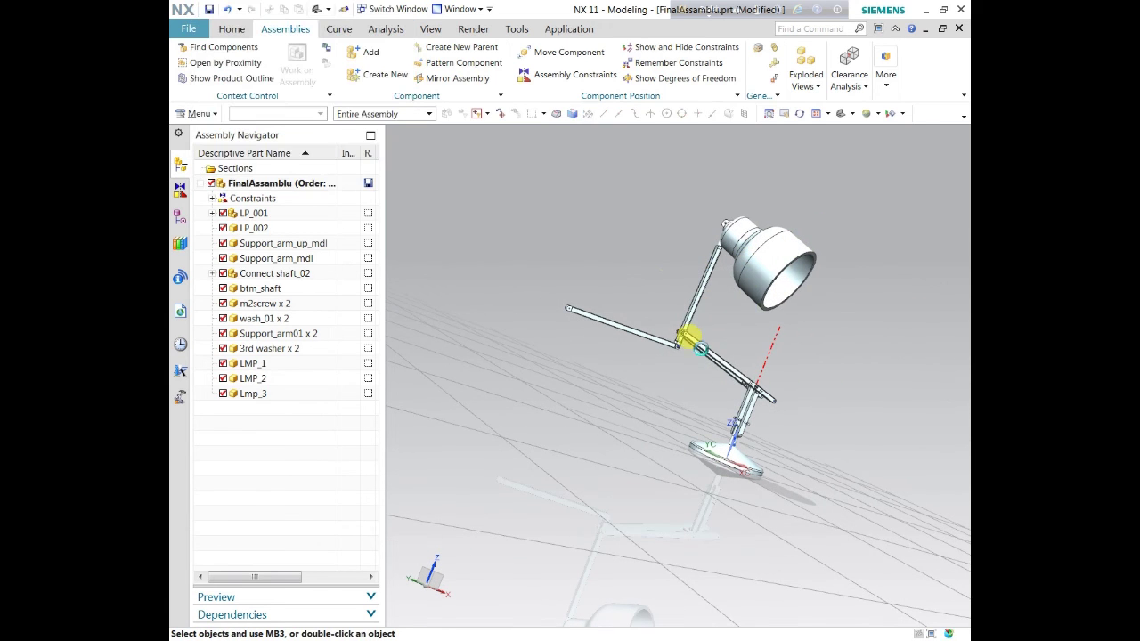
Rotate Support_arm01 about its XC axis with a dynamic Move Component to swing the arms upright, keeping the change on closing.
right_click(693, 342)
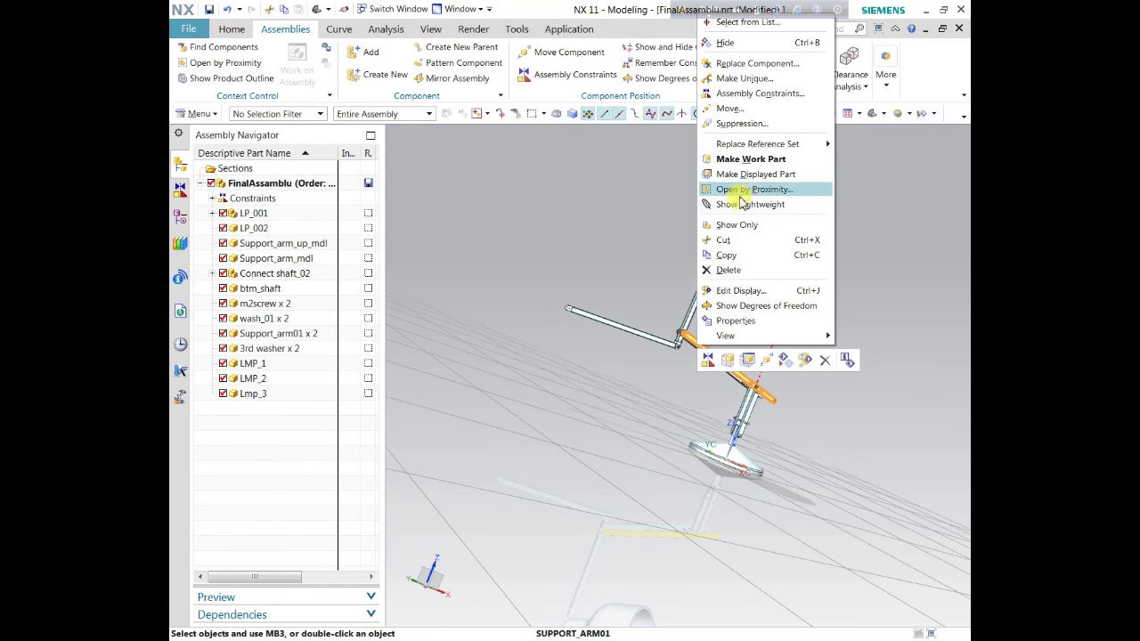
left_click(746, 108)
left_click(715, 318)
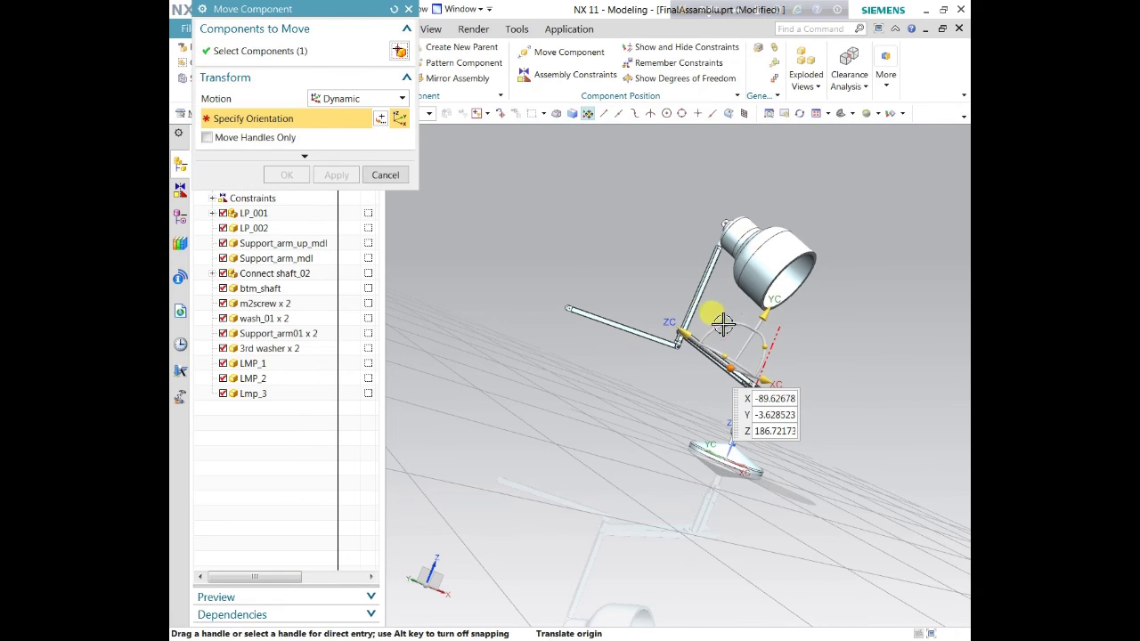
left_click_drag(729, 319, 696, 197)
left_click(718, 207)
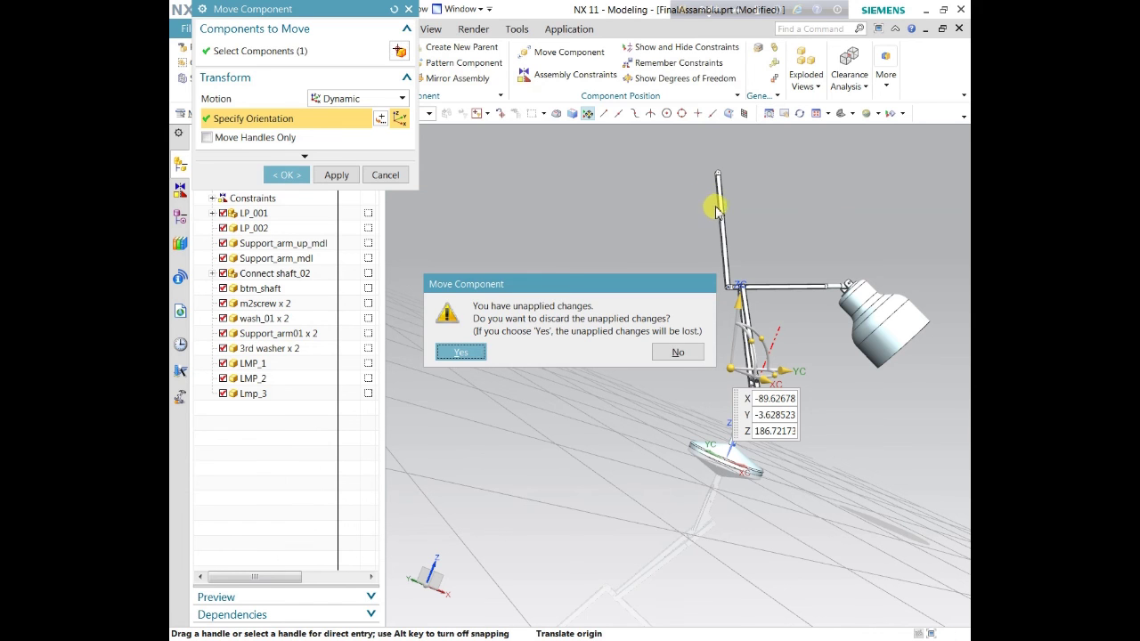
left_click(686, 359)
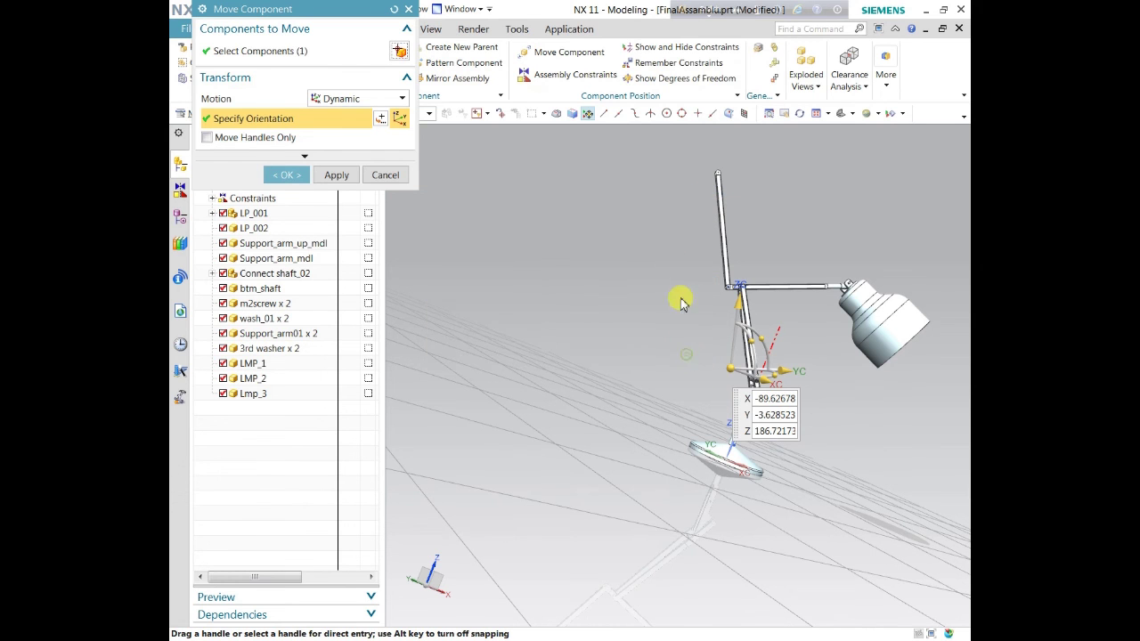
Rotate Support_arm_mdl about its YC axis with a dynamic Move Component, folding it downward, and close the command without discarding the change.
right_click(725, 240)
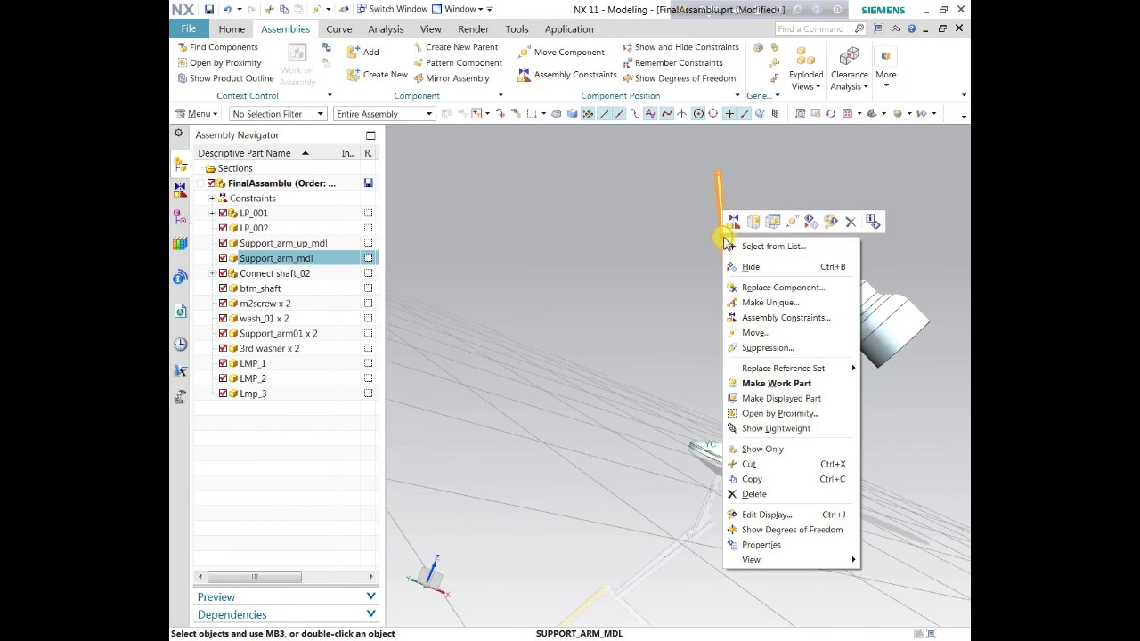
left_click(756, 333)
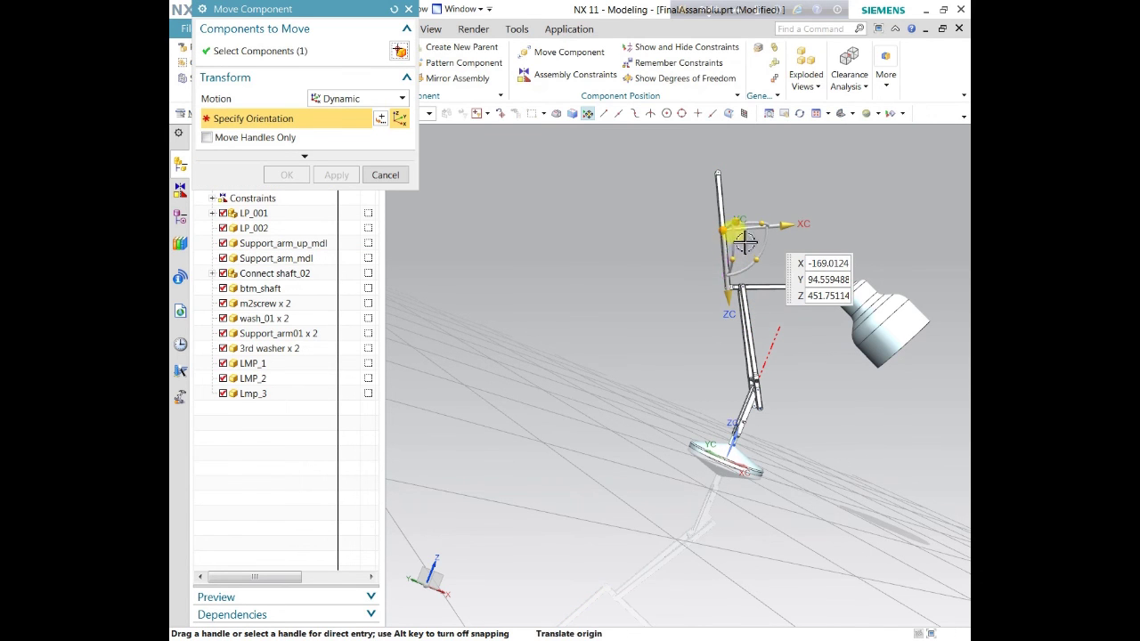
left_click_drag(758, 258, 799, 264)
left_click(796, 261)
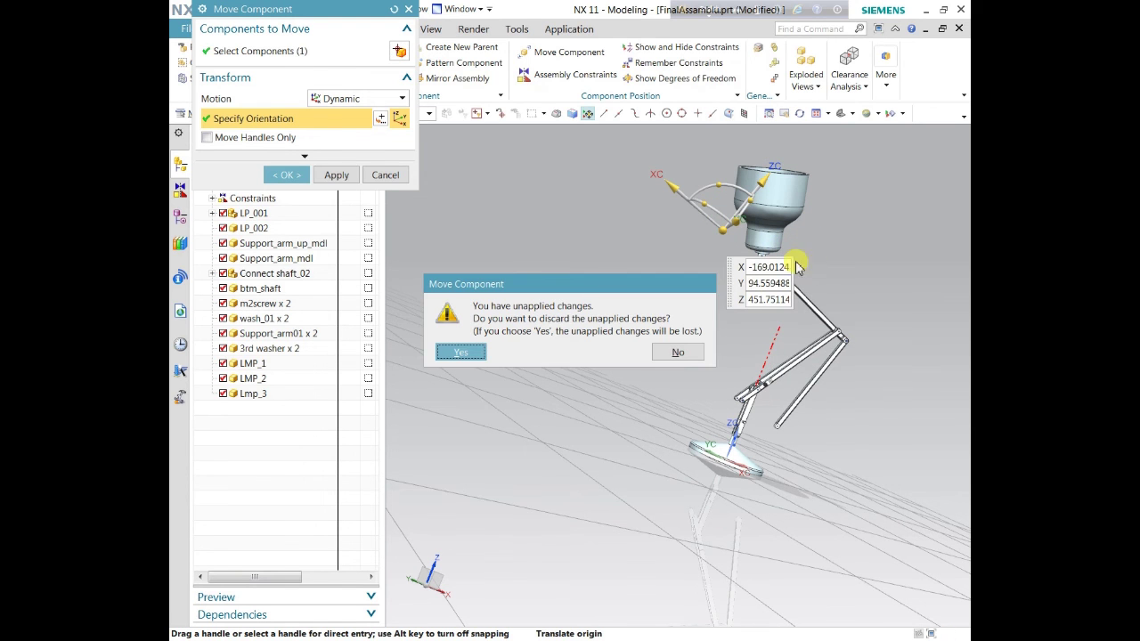
left_click(678, 353)
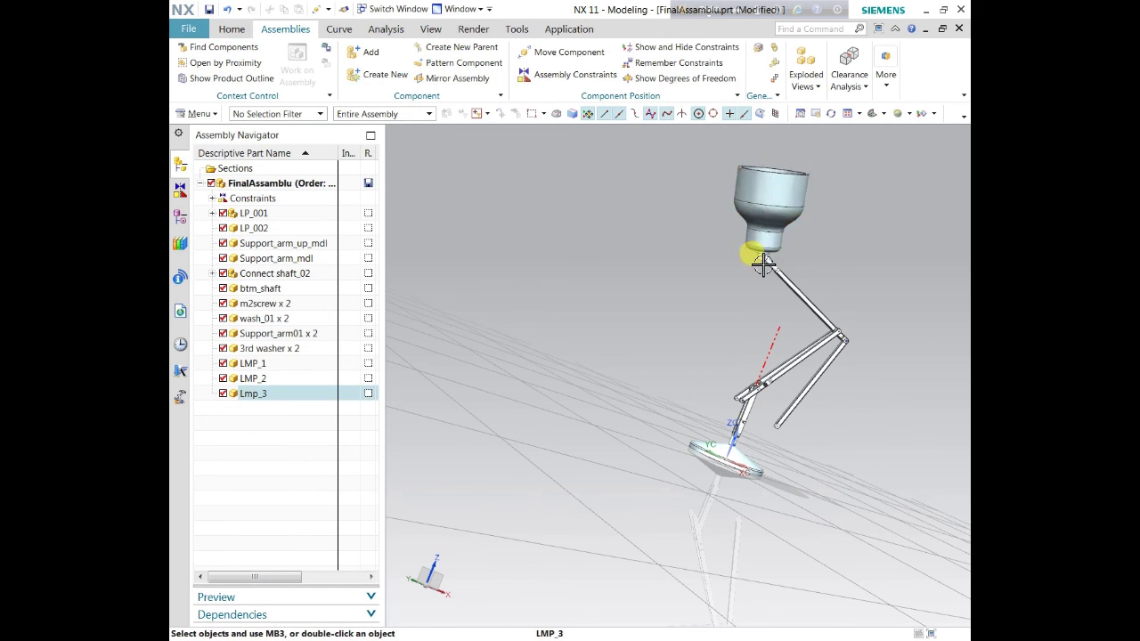
Open a dynamic Move Component operation on the lamp head Lmp_3.
scroll(763, 265, "down", 3)
right_click(763, 218)
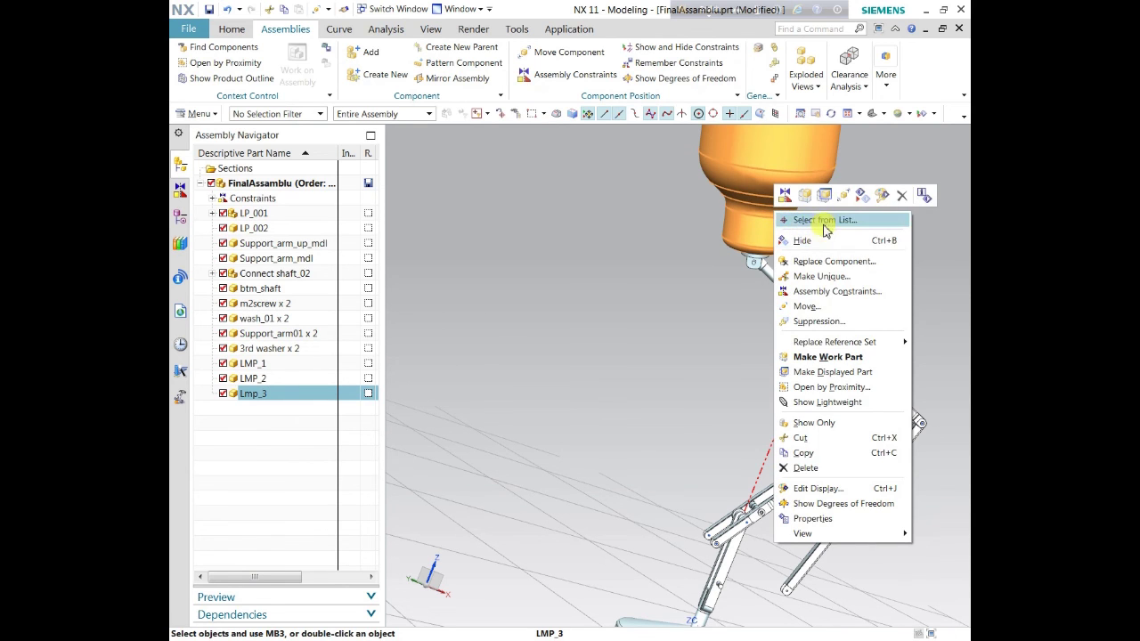
left_click(844, 194)
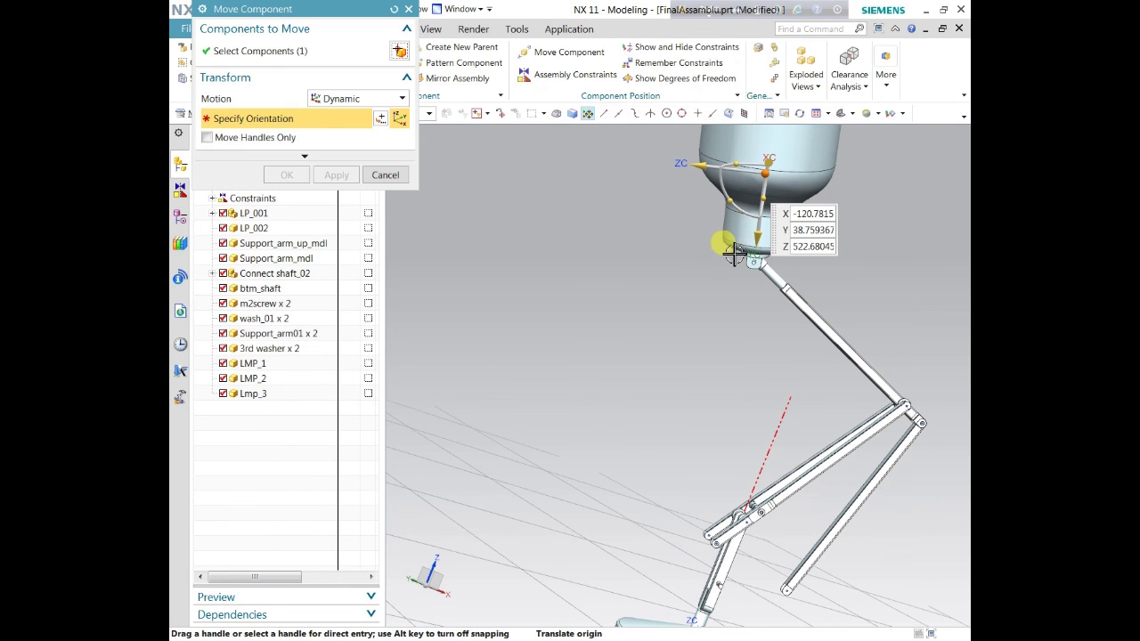